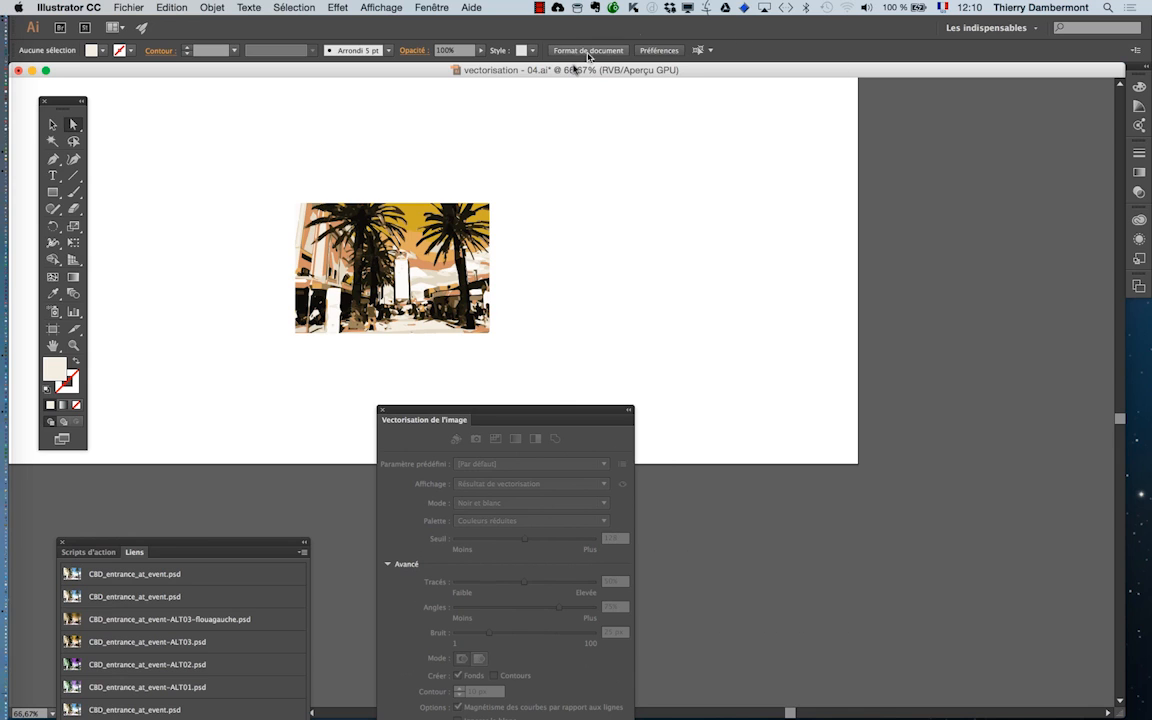
# Show the layers panel (Calques), move it clear of the traced image, and shorten it
pyautogui.click(431, 7)
pyautogui.click(463, 252)
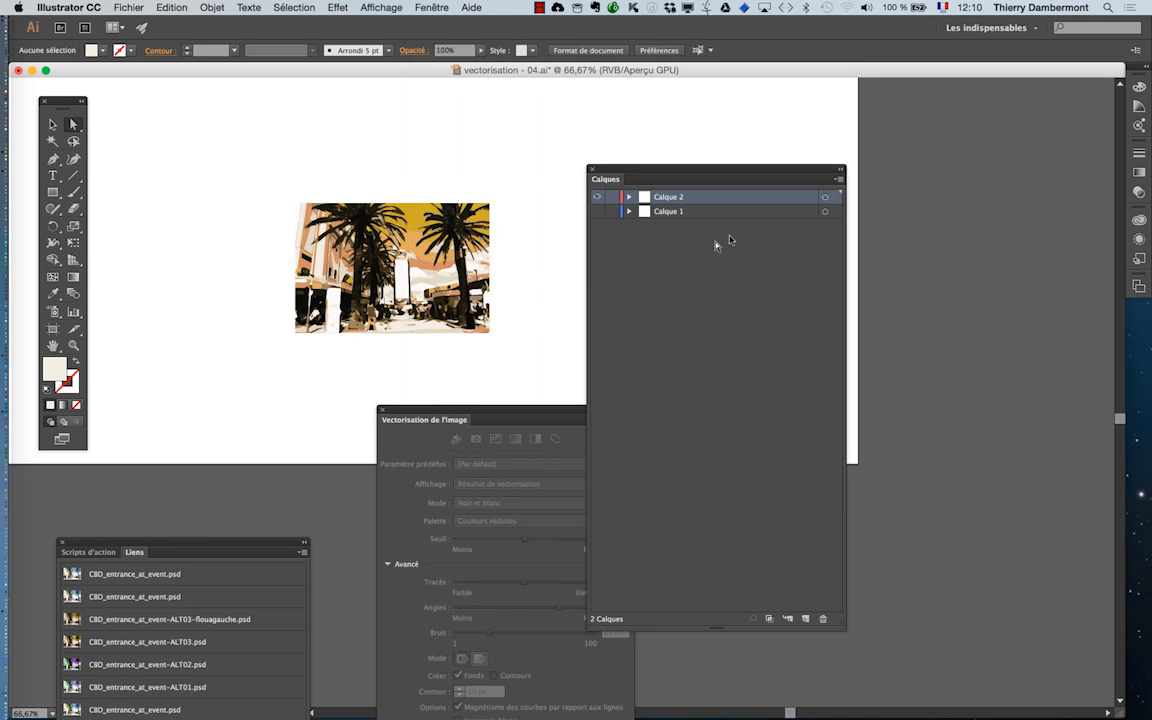
pyautogui.moveTo(695, 171); pyautogui.dragTo(880, 116)
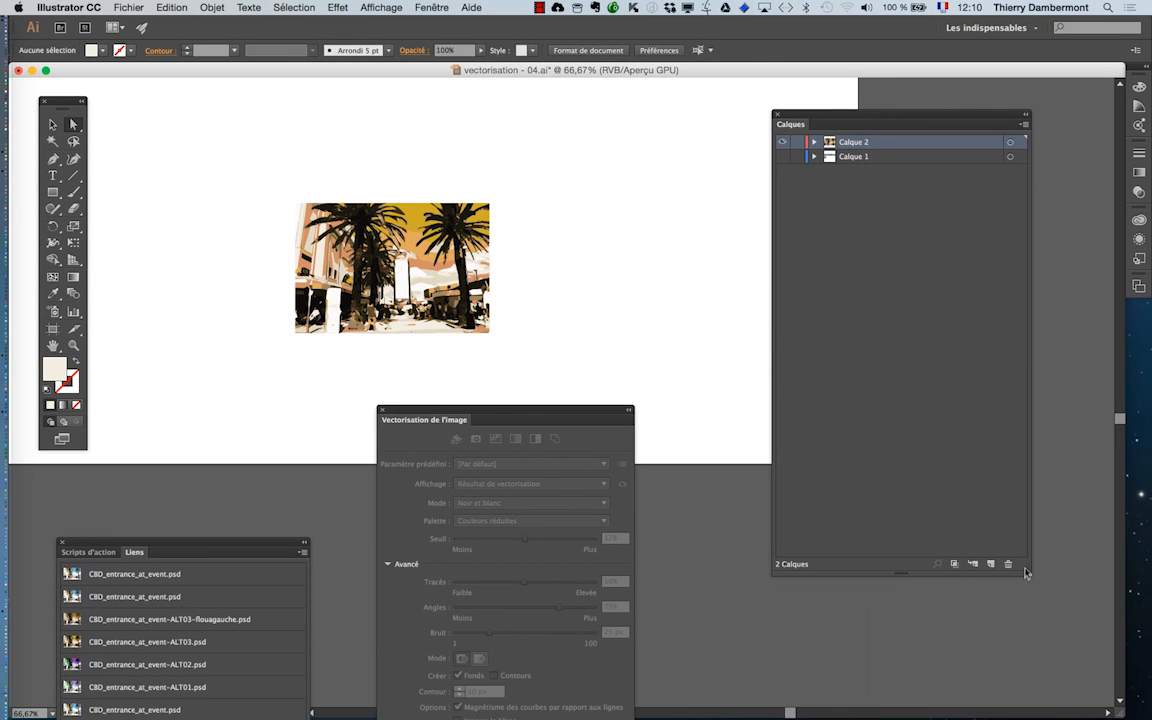
pyautogui.moveTo(1028, 573); pyautogui.dragTo(1045, 277)
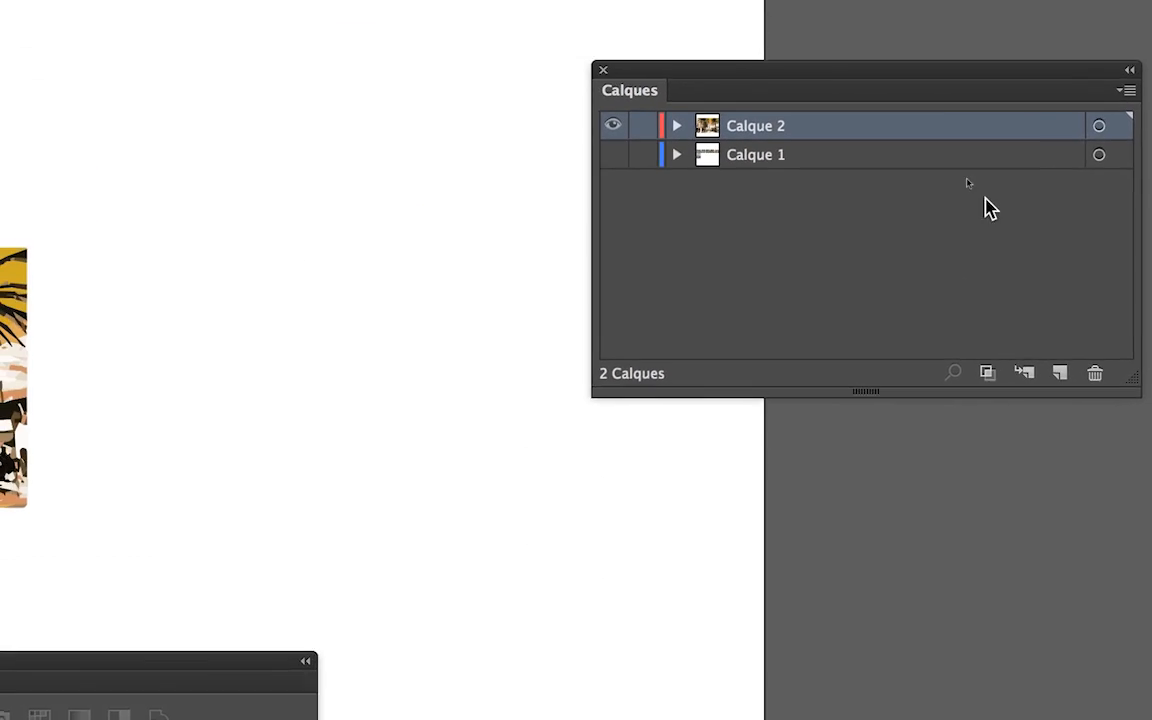
# Duplicate the layer Calque 2, hide the original, and make the copy the active layer
pyautogui.moveTo(958, 180); pyautogui.dragTo(1018, 265)
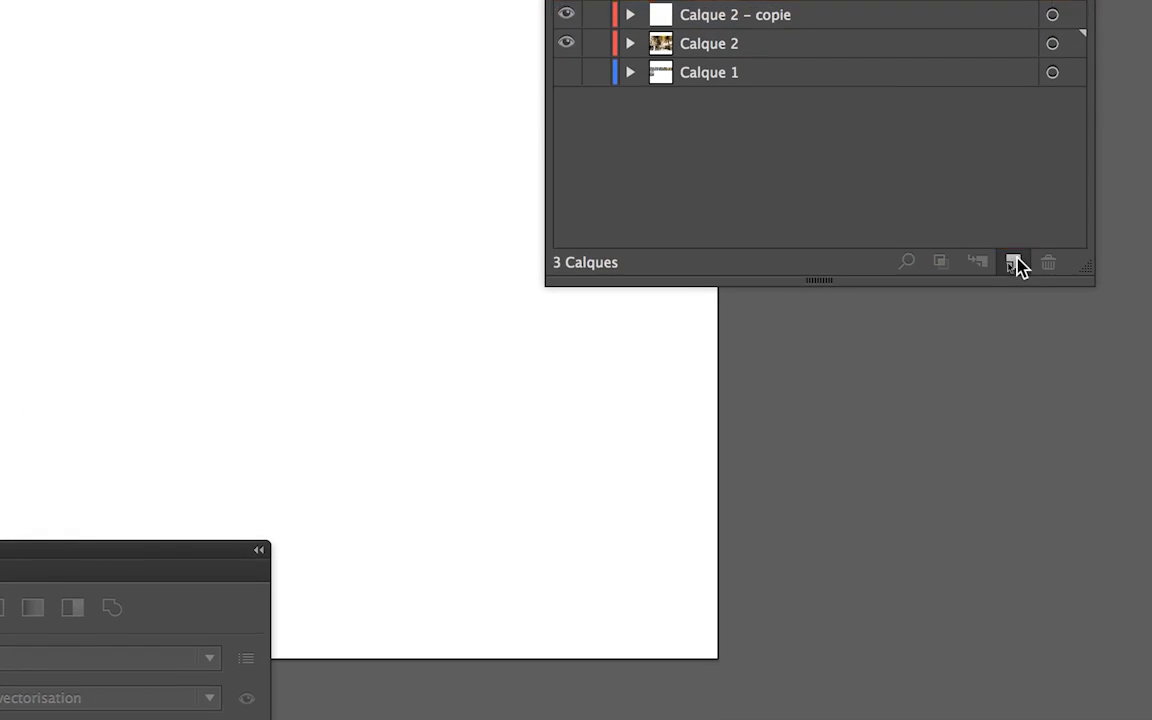
pyautogui.click(848, 177)
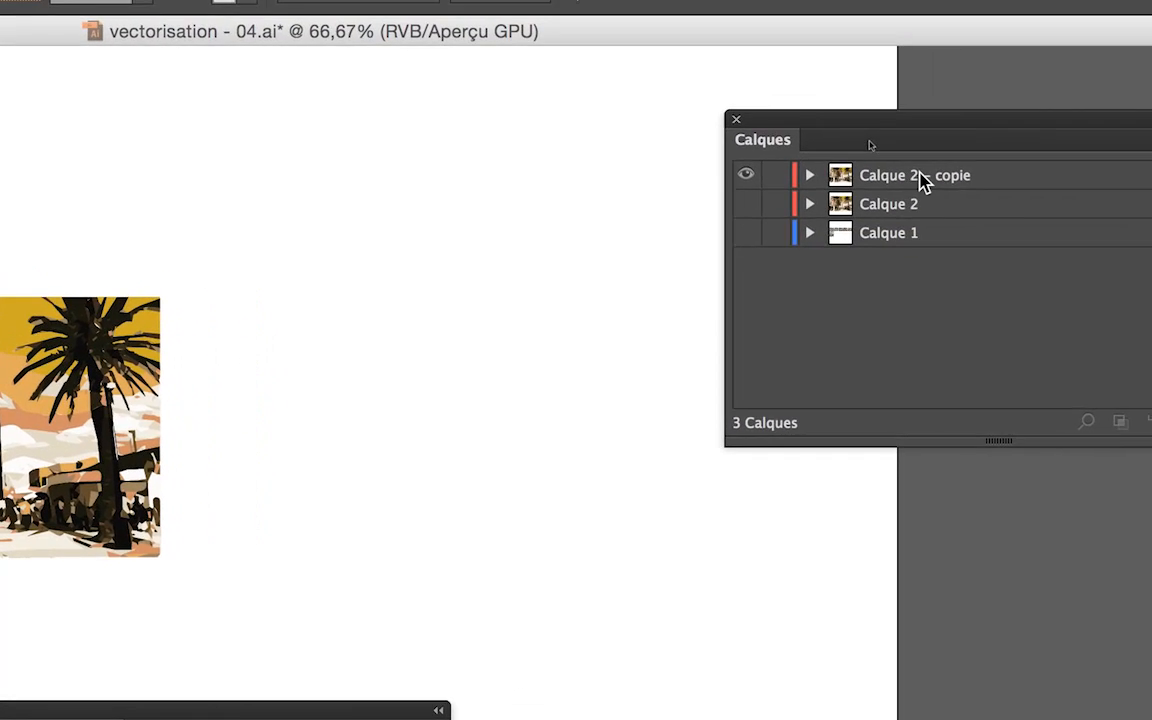
pyautogui.click(1037, 157)
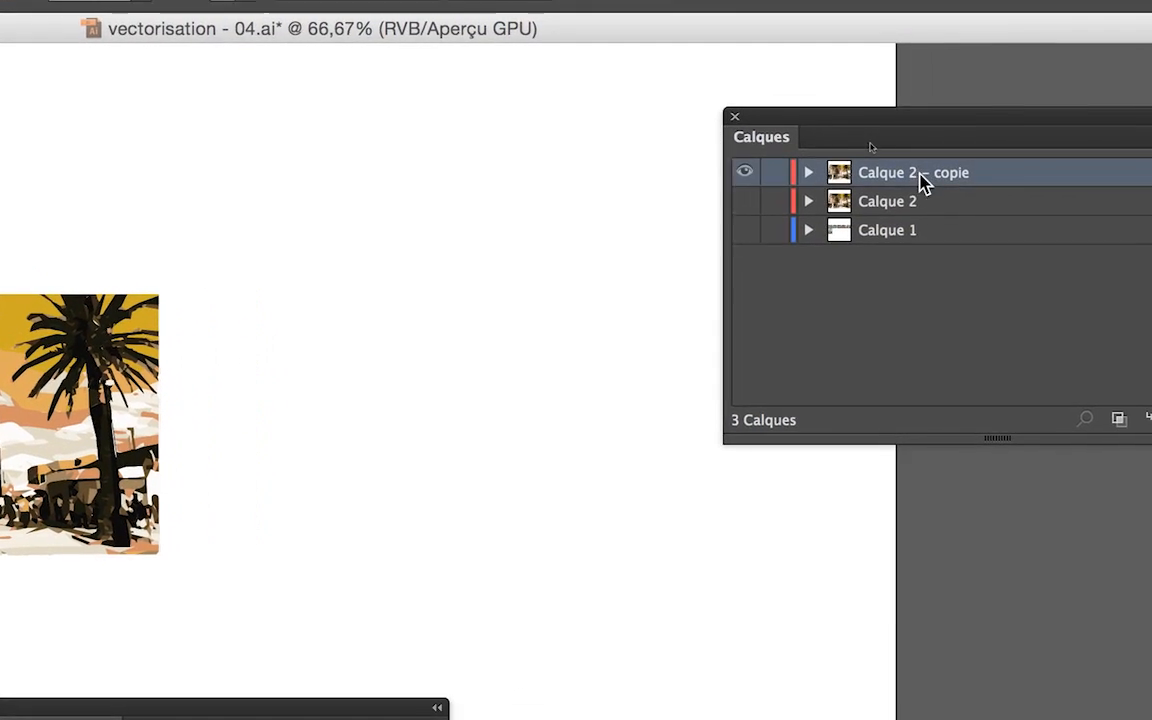
pyautogui.click(876, 175)
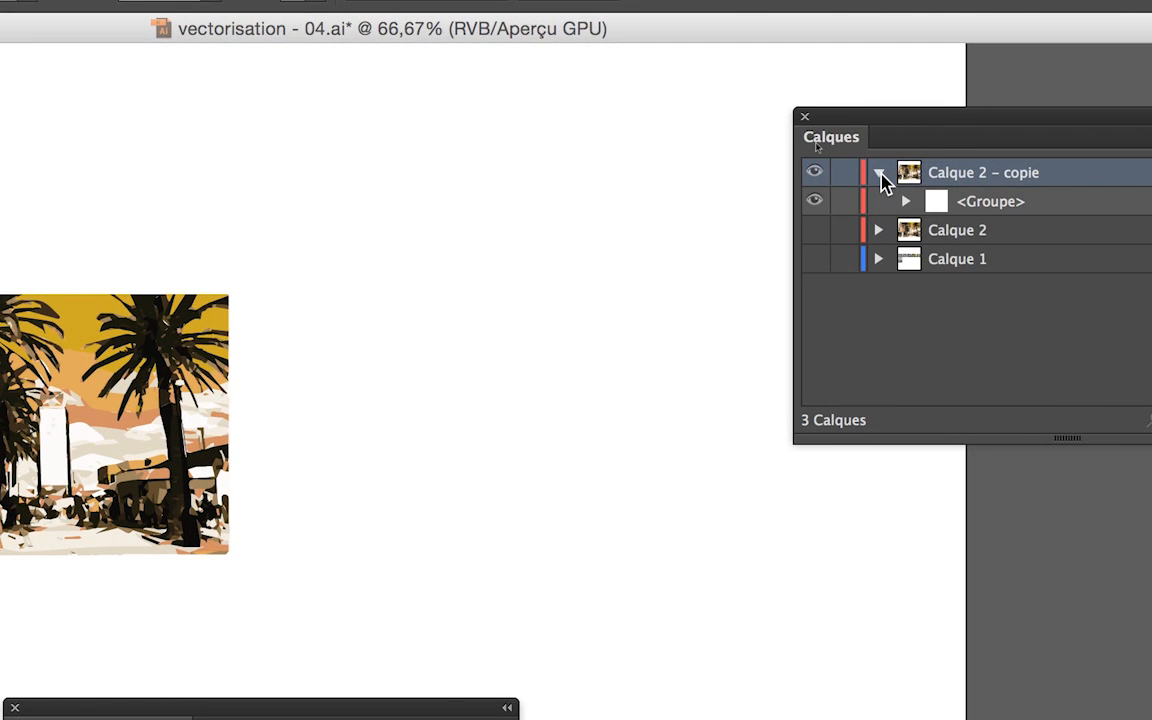
pyautogui.click(876, 175)
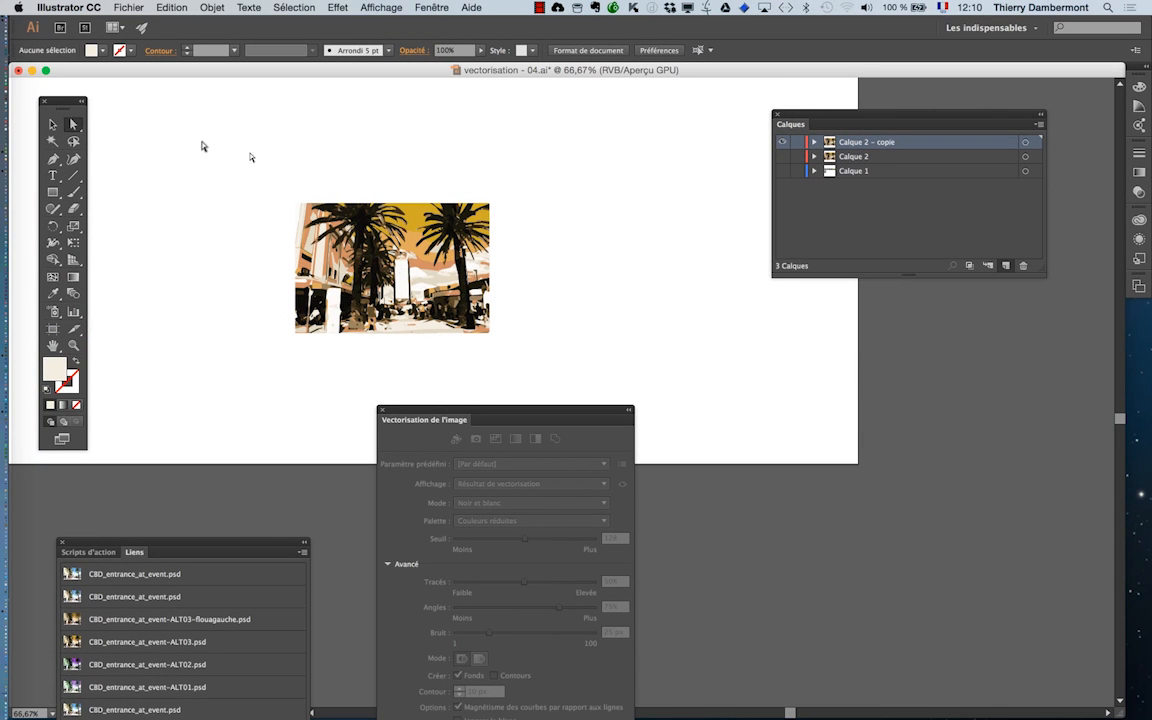
# Select the traced image and set the layers panel's row size to 60 pixels, enlarging the panel to fit
pyautogui.click(53, 124)
pyautogui.moveTo(265, 177); pyautogui.dragTo(560, 367)
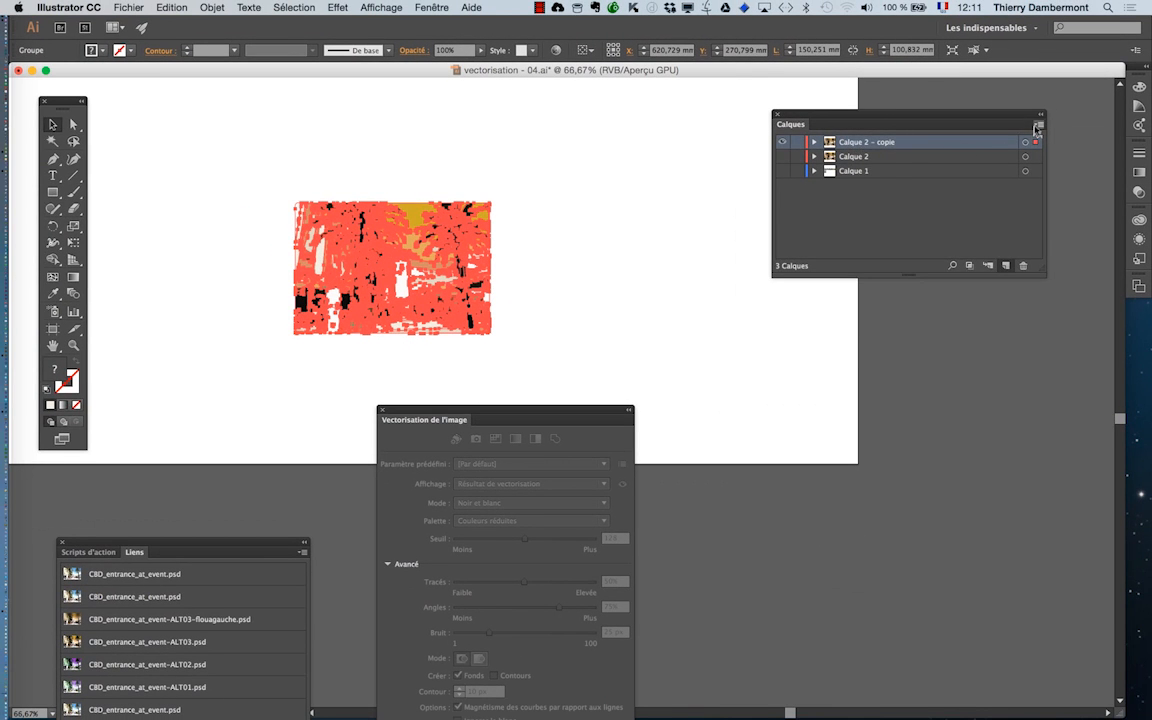
pyautogui.click(1036, 129)
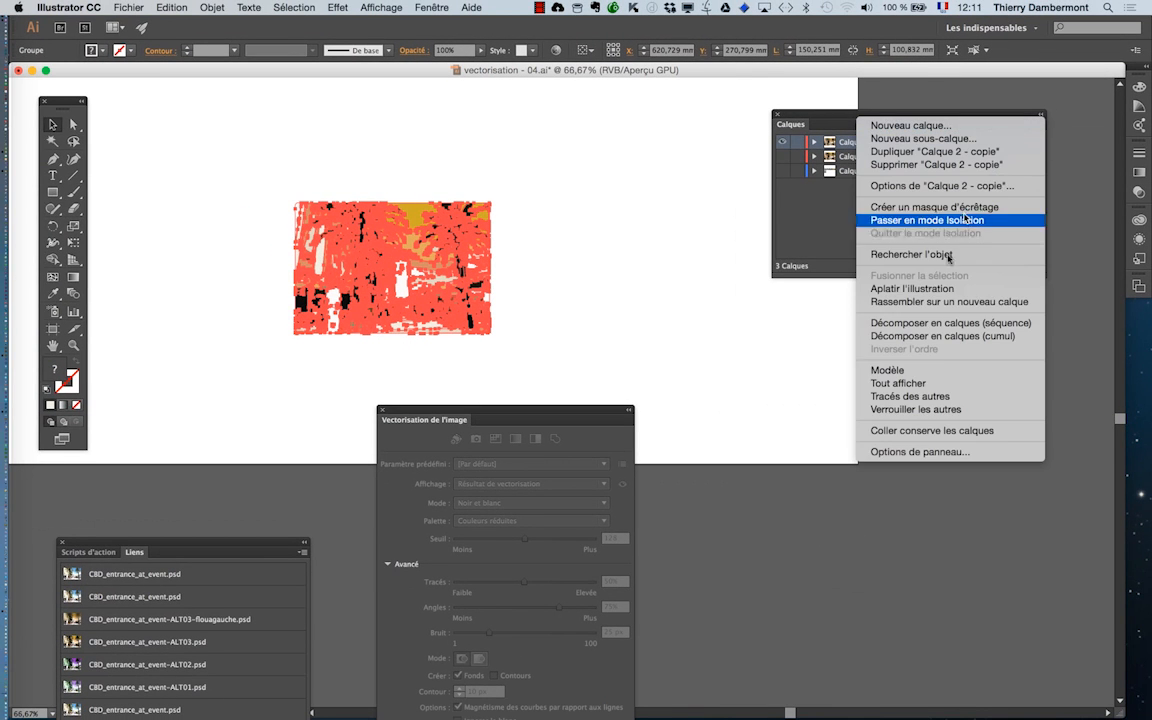
pyautogui.click(951, 452)
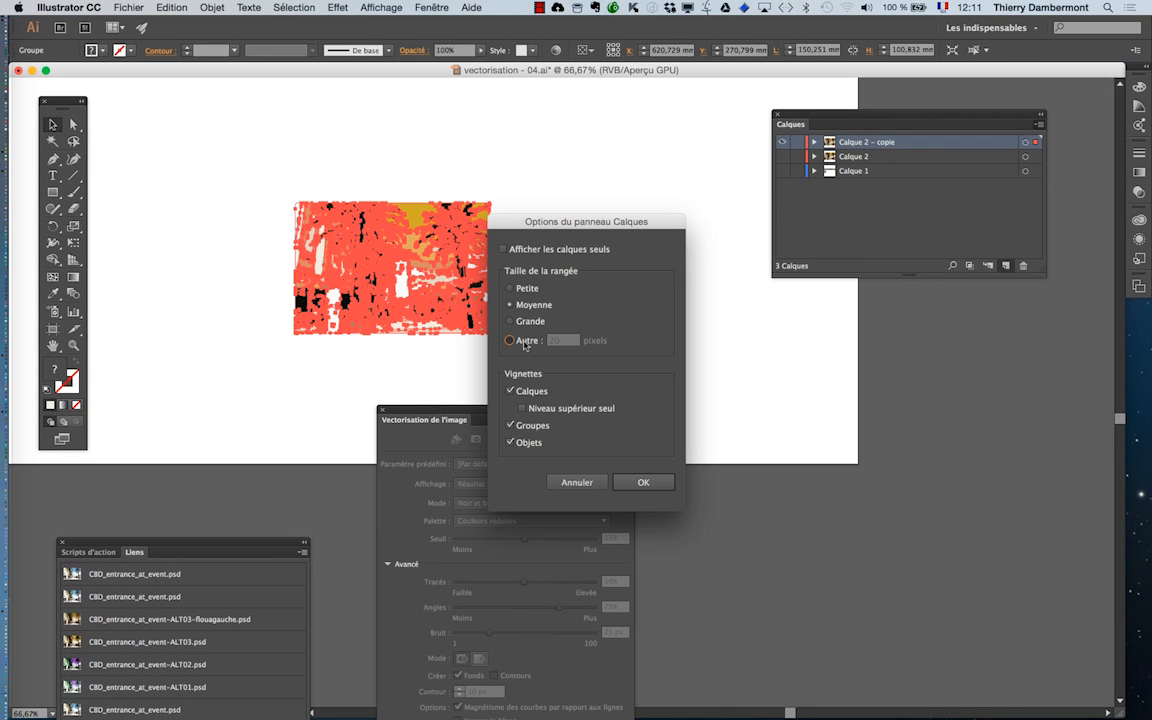
pyautogui.click(512, 340)
pyautogui.write('60')
pyautogui.press('Return')
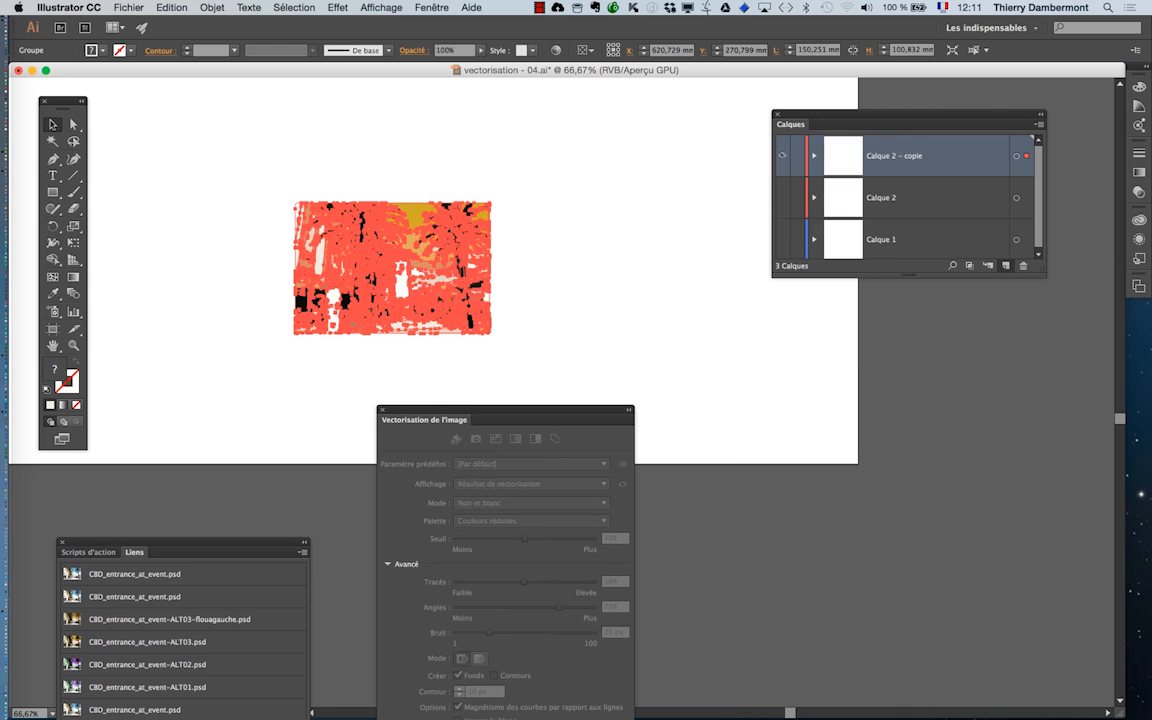
pyautogui.moveTo(1036, 262); pyautogui.dragTo(1051, 364)
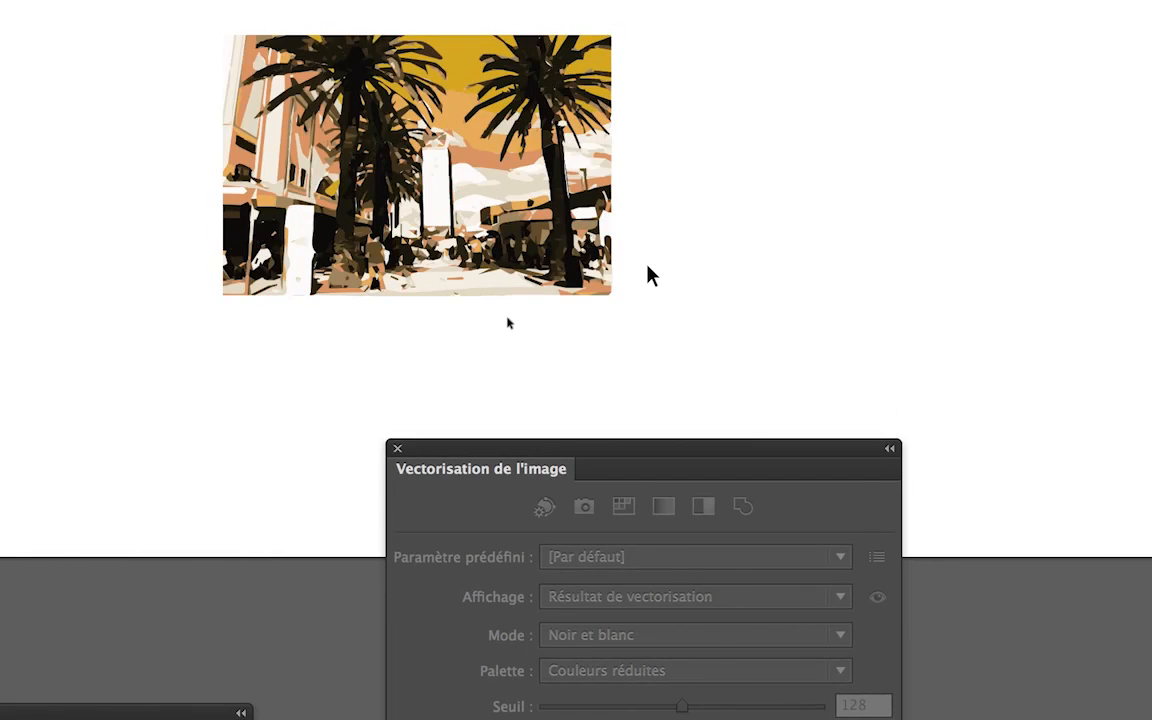
# Recall the saved selections Sélection 1 and Sélection 2 in turn, and clear the selection
pyautogui.press('super+a')
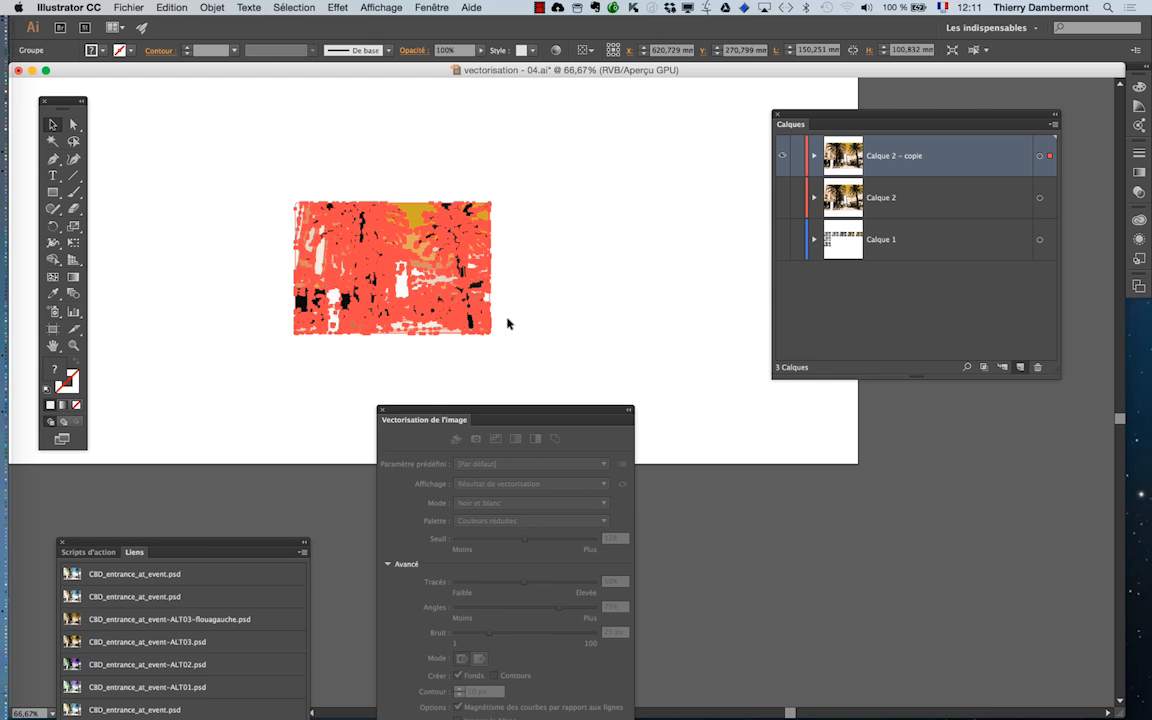
pyautogui.click(511, 307)
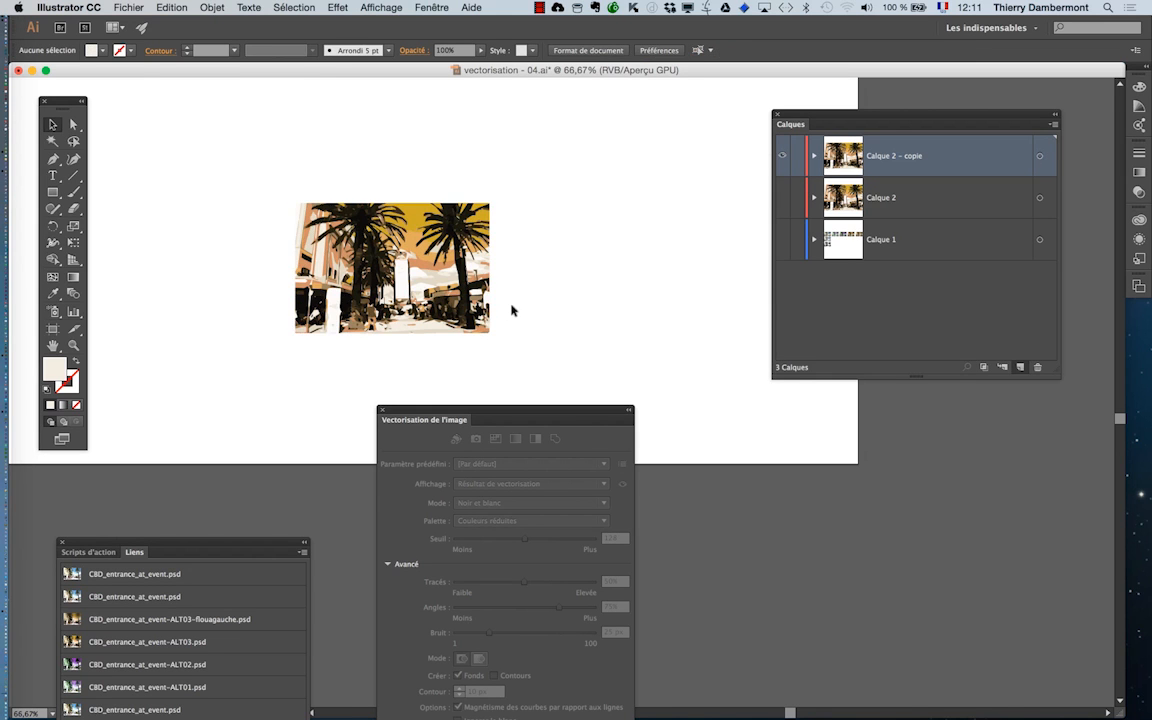
pyautogui.click(294, 7)
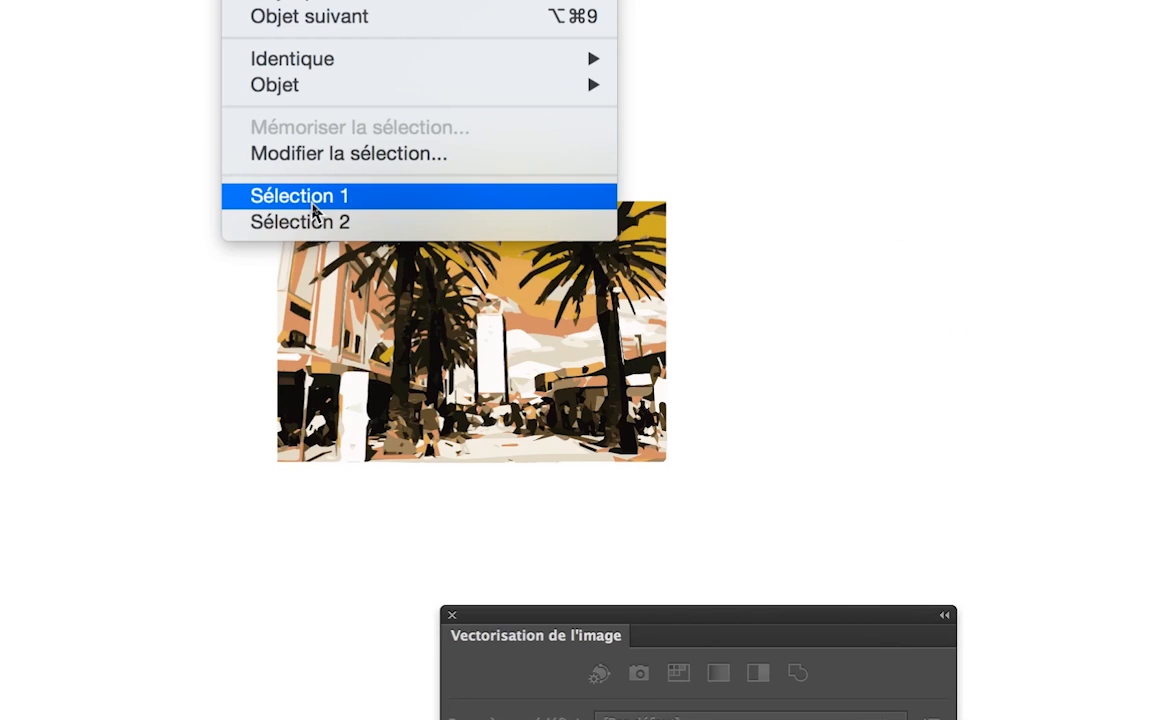
pyautogui.click(313, 210)
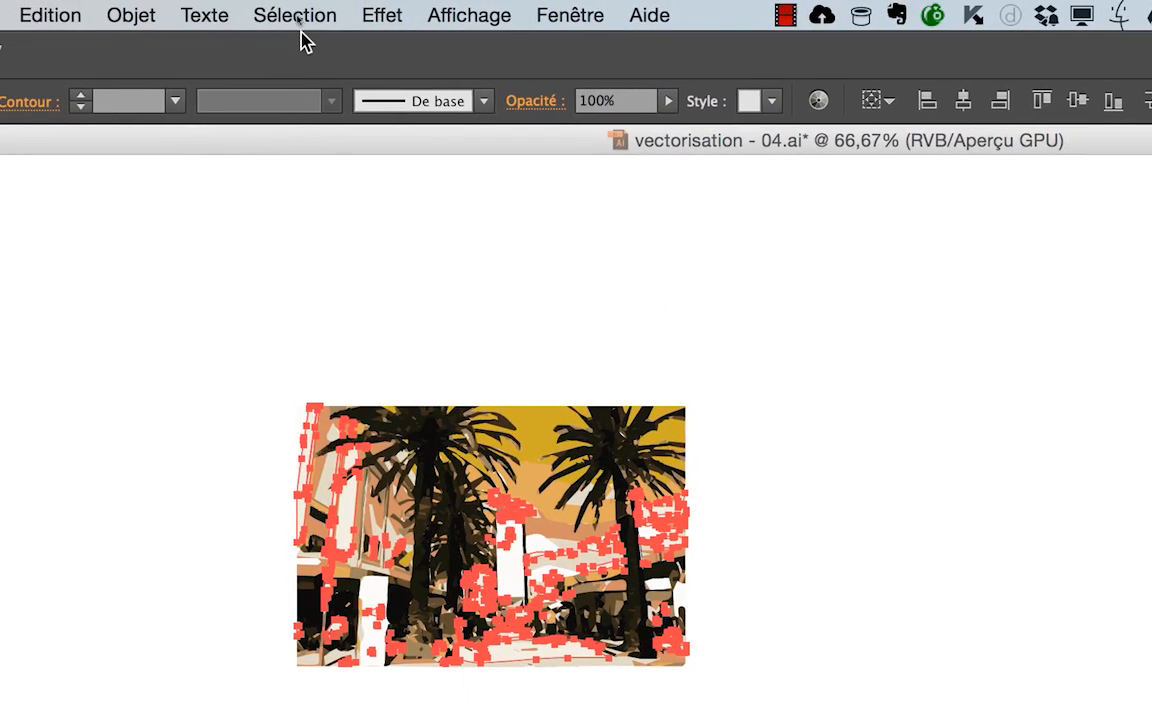
pyautogui.click(300, 22)
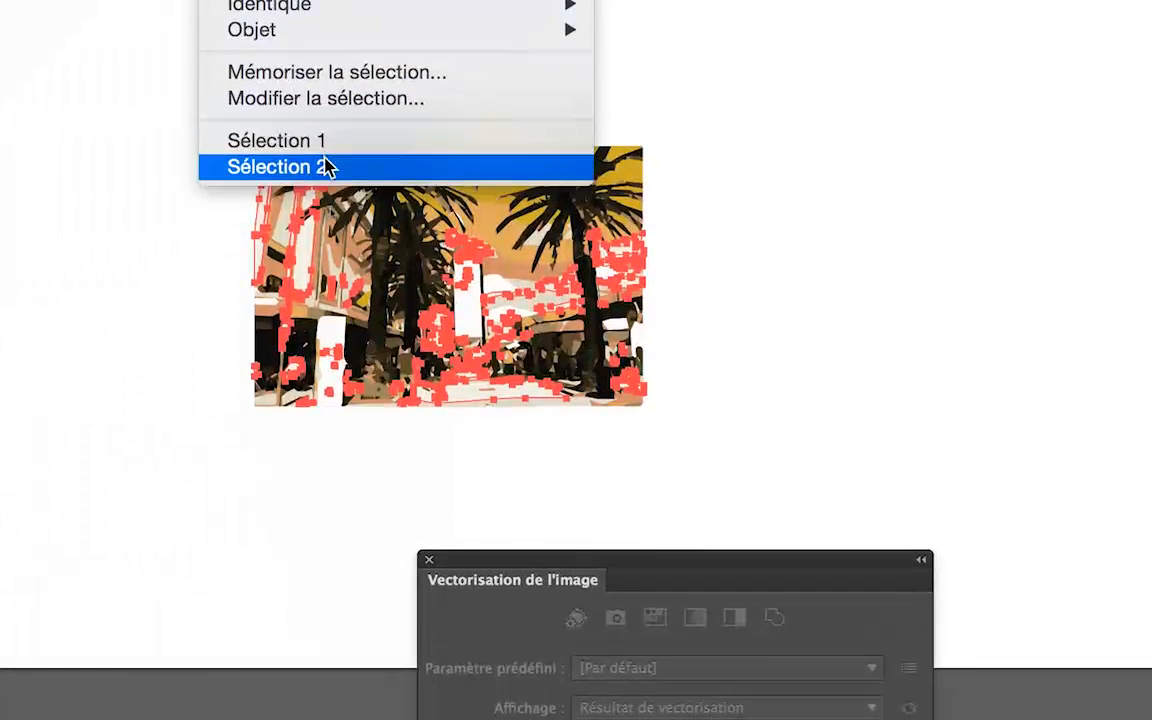
pyautogui.click(327, 167)
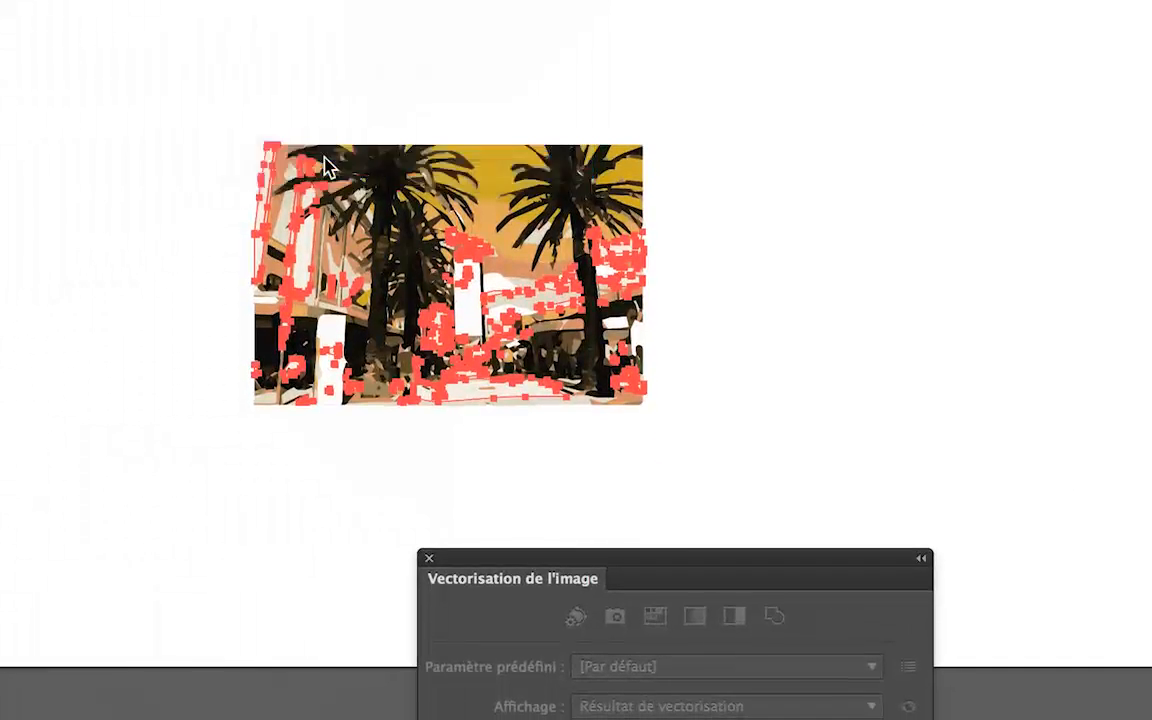
pyautogui.click(205, 92)
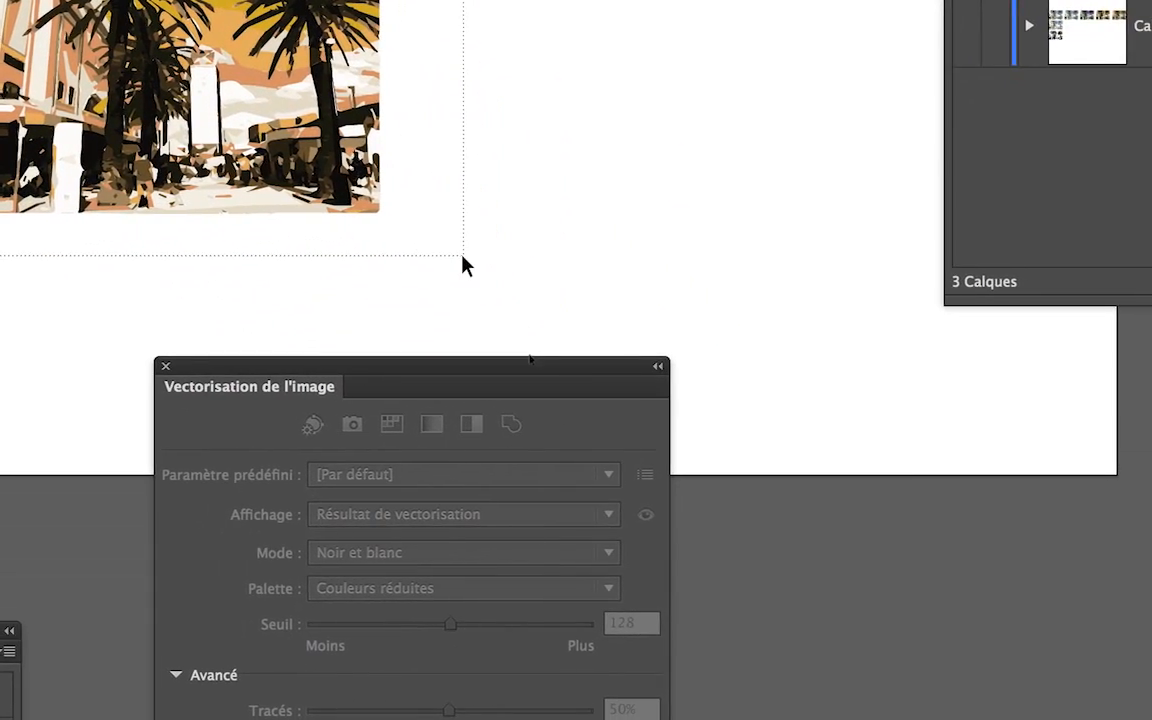
# Select the whole traced image on the copied layer and move the layers and image tracing panels clear of it
pyautogui.moveTo(463, 256); pyautogui.dragTo(463, 256)
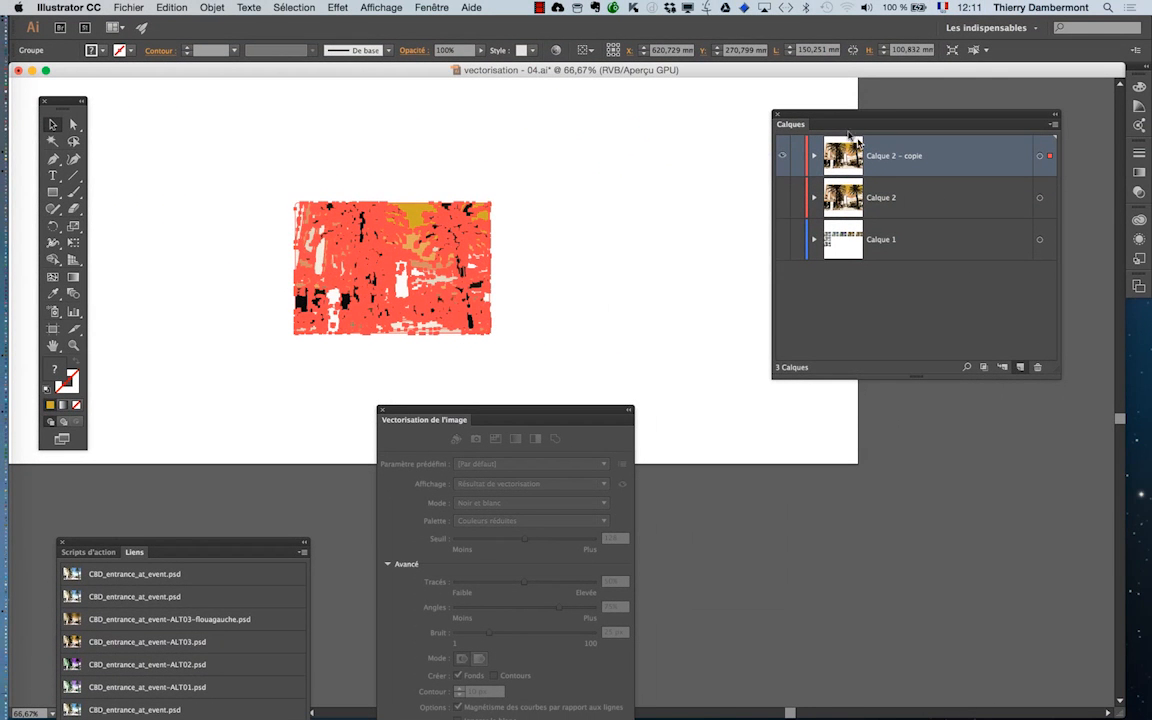
pyautogui.moveTo(830, 124); pyautogui.dragTo(847, 561)
pyautogui.keyDown('super'); pyautogui.click(517, 250); pyautogui.keyUp('super')
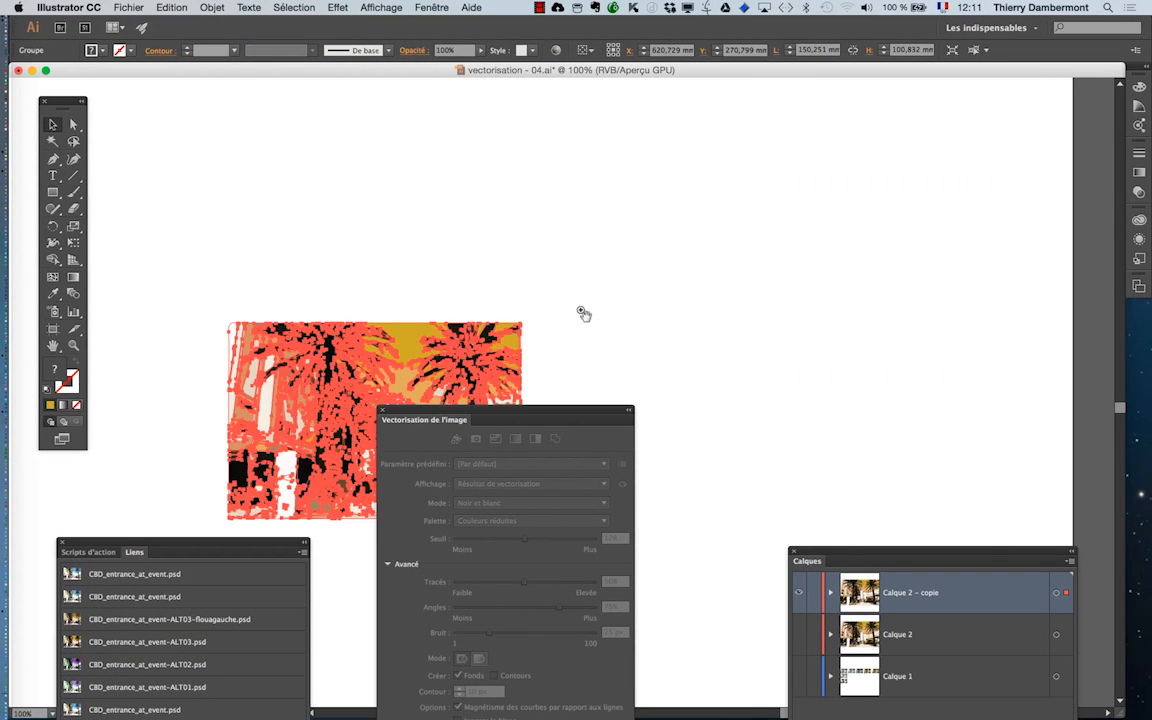
pyautogui.moveTo(660, 291); pyautogui.dragTo(1002, 124)
pyautogui.keyDown('super'); pyautogui.click(766, 236); pyautogui.keyUp('super')
pyautogui.moveTo(726, 289)
pyautogui.mouseDown()
pyautogui.moveTo(918, 195)
pyautogui.moveTo(1016, 131)
pyautogui.mouseUp()
pyautogui.moveTo(603, 414); pyautogui.dragTo(529, 527)
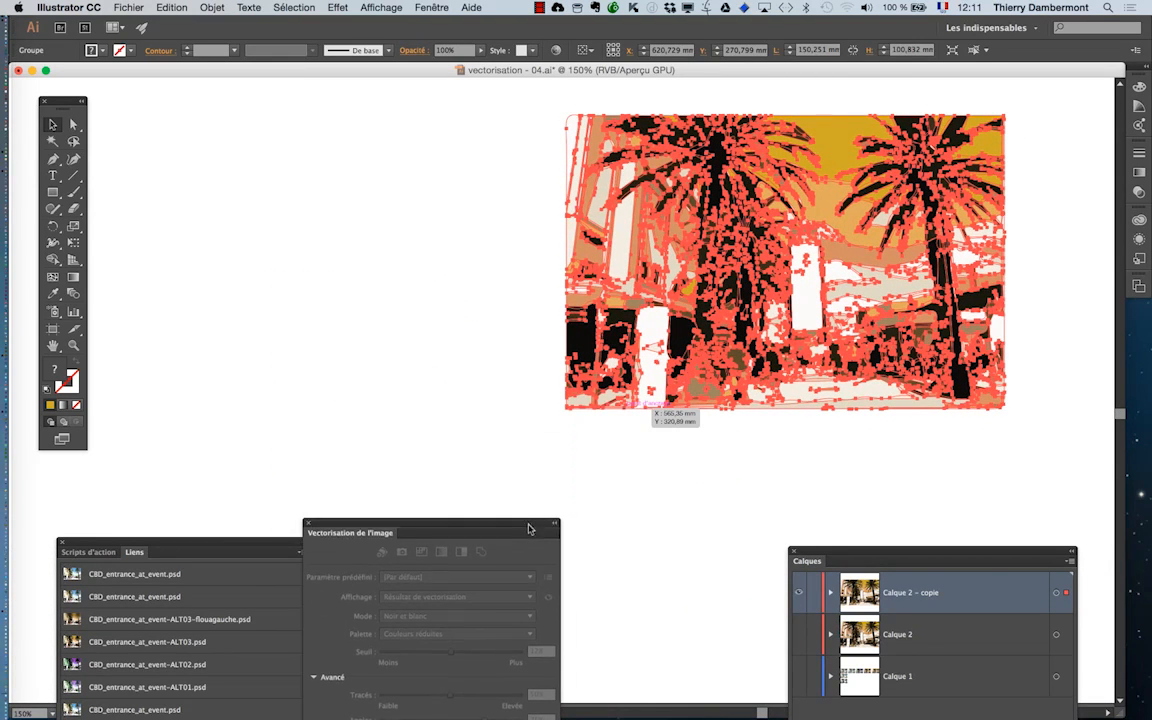
# Try shifting the artwork's peach tone to a hue of 172° with Redéfinir les couleurs de l'illustration
pyautogui.click(168, 7)
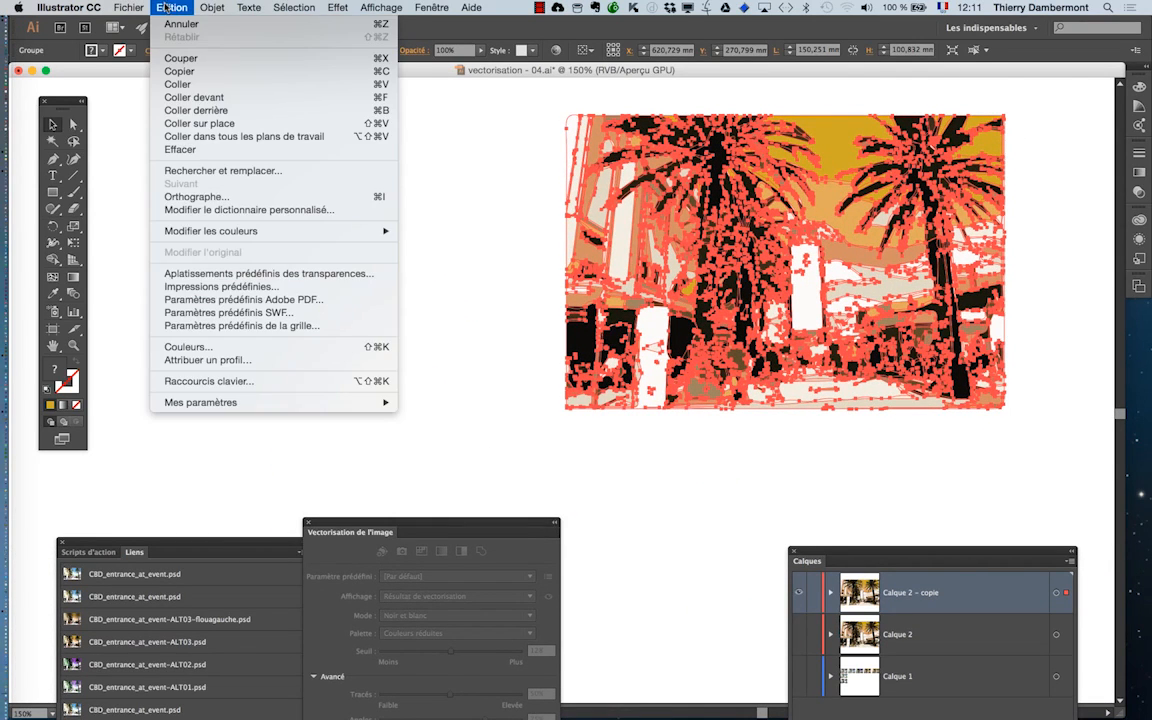
pyautogui.moveTo(230, 231)
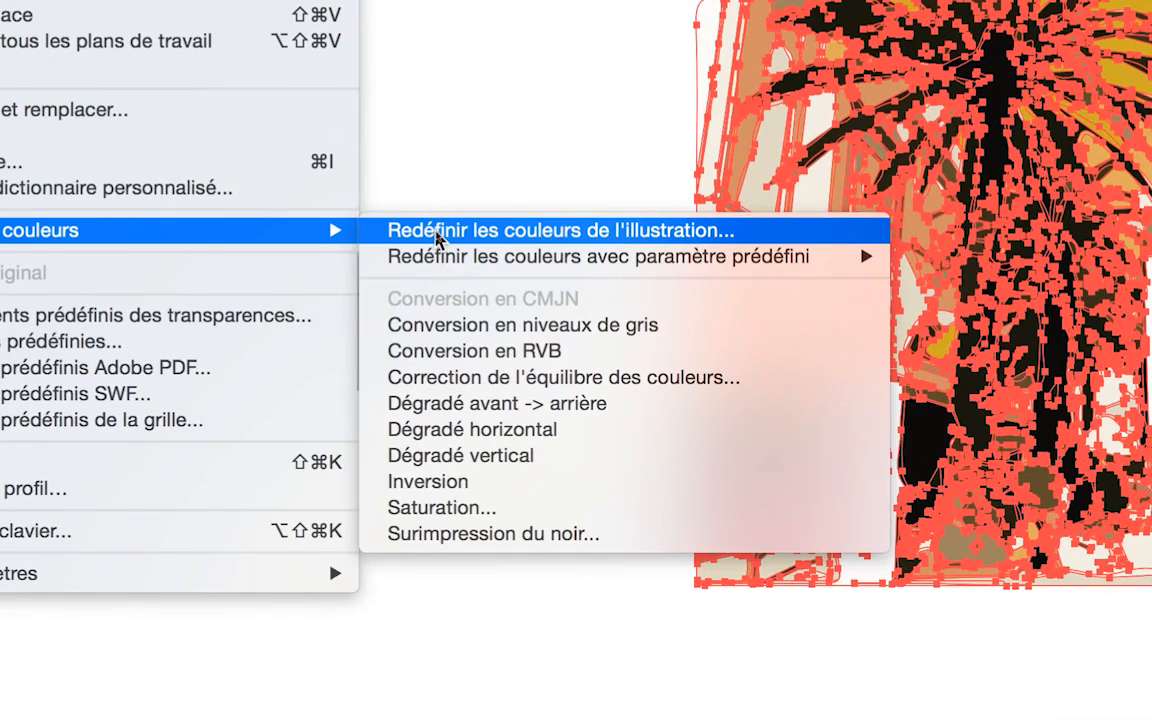
pyautogui.click(435, 233)
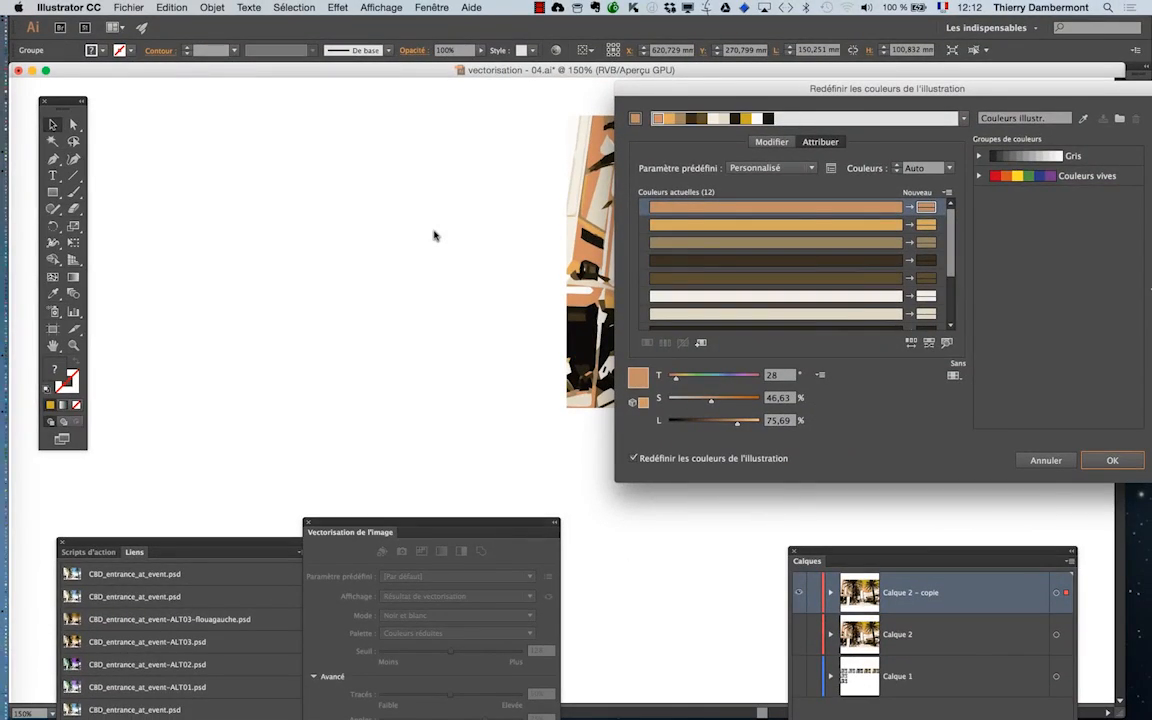
pyautogui.moveTo(998, 94); pyautogui.dragTo(399, 80)
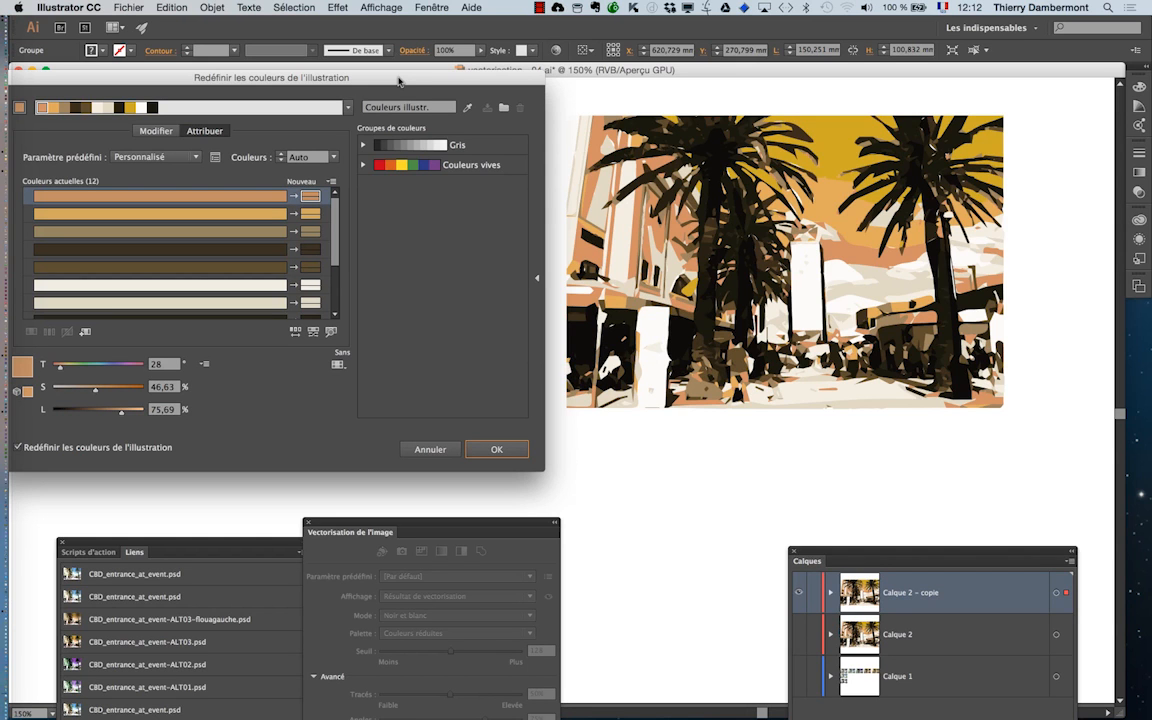
pyautogui.moveTo(399, 80)
pyautogui.mouseDown()
pyautogui.moveTo(538, 86)
pyautogui.moveTo(410, 79)
pyautogui.mouseUp()
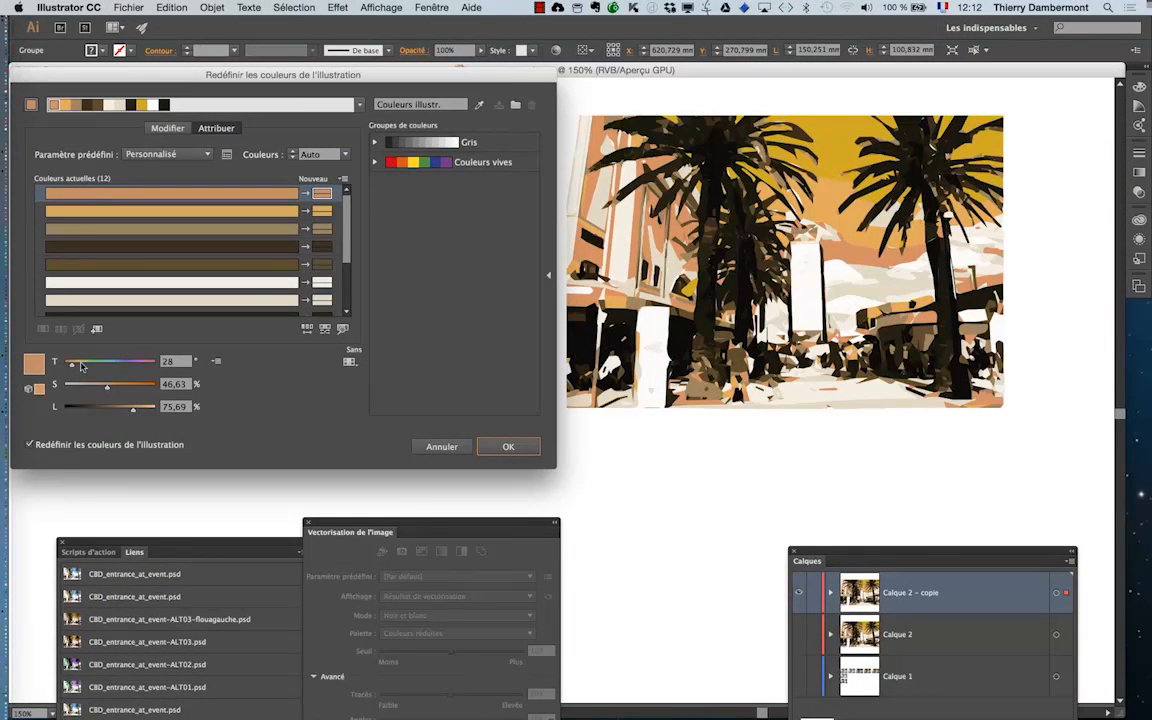
pyautogui.moveTo(82, 367); pyautogui.dragTo(107, 368)
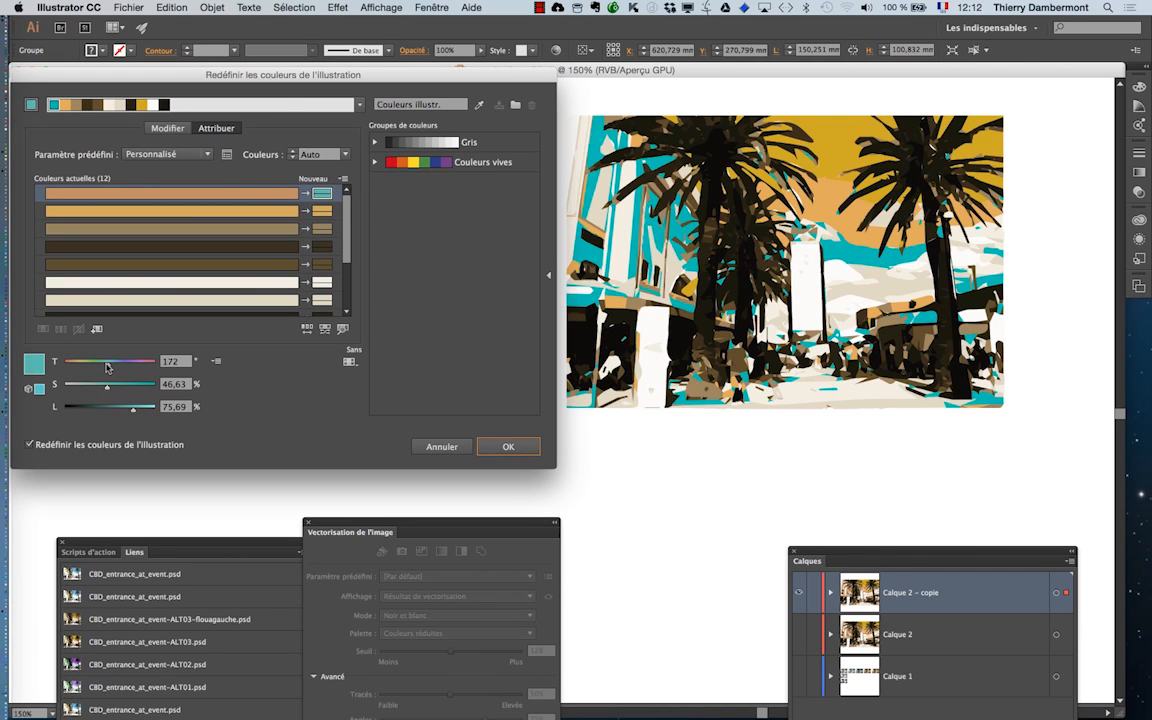
pyautogui.click(441, 446)
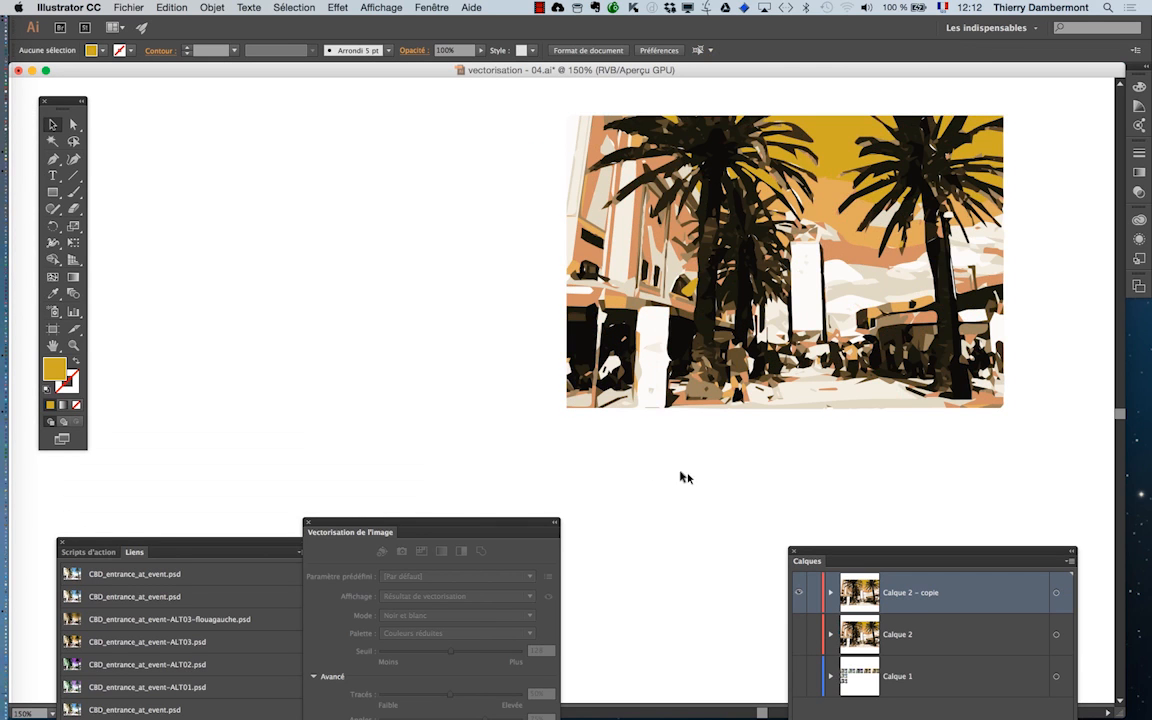
# Select the whole traced image, start Redéfinir les couleurs de l'illustration, and switch its colour adjustment sliders to Correction globale
pyautogui.moveTo(568, 457)
pyautogui.mouseDown()
pyautogui.moveTo(996, 224)
pyautogui.moveTo(1023, 113)
pyautogui.moveTo(1040, 99)
pyautogui.mouseUp()
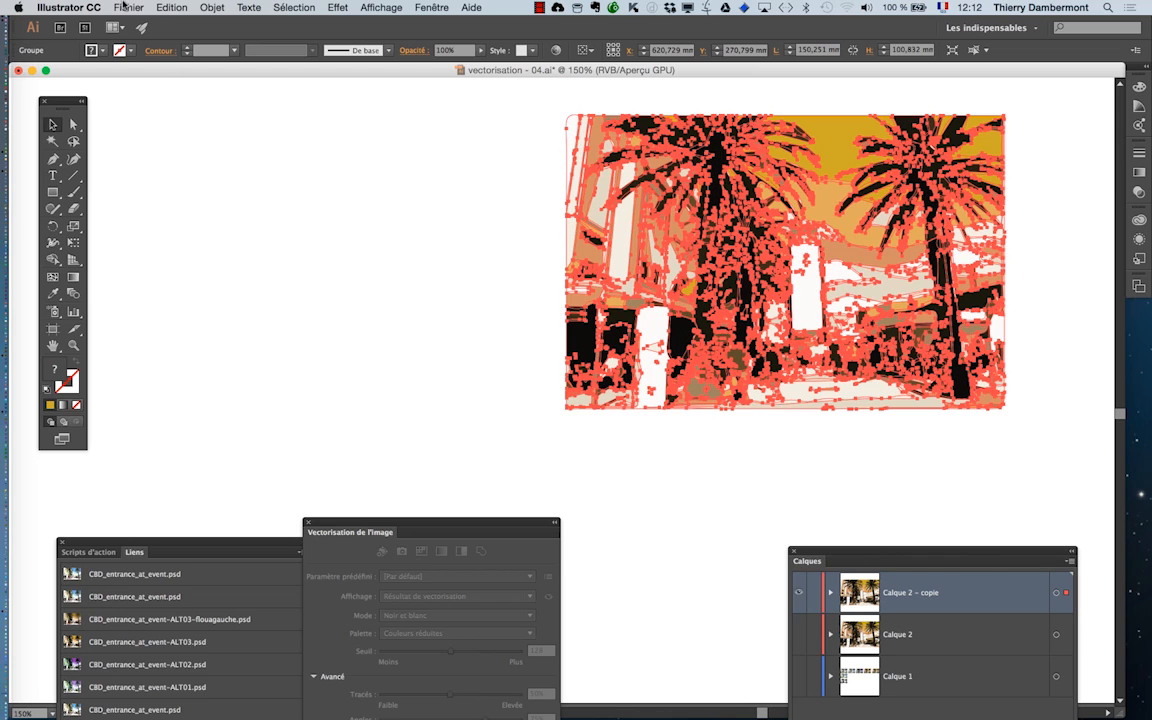
pyautogui.click(157, 6)
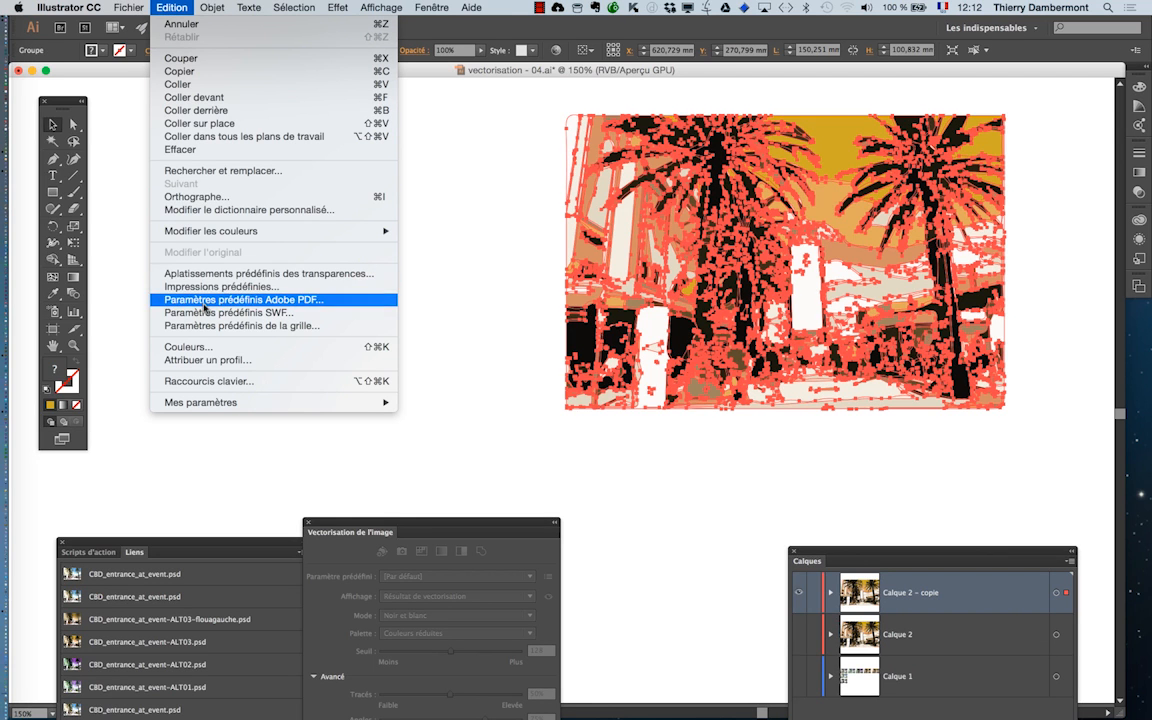
pyautogui.moveTo(196, 228)
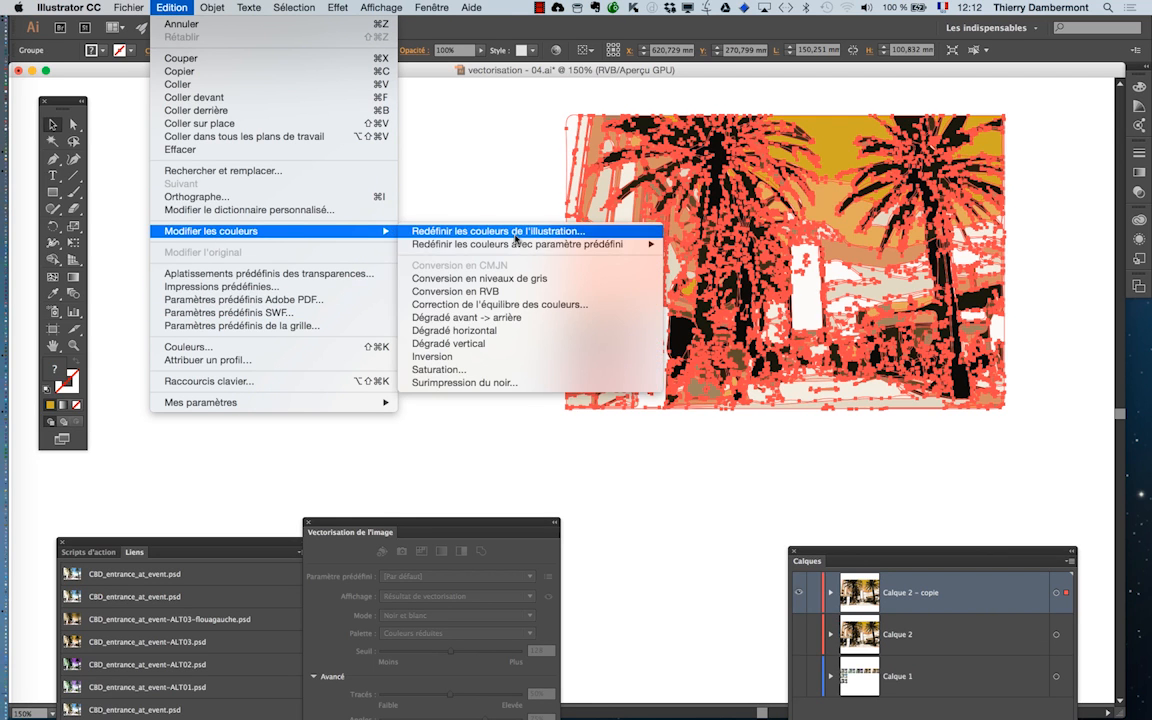
pyautogui.click(466, 229)
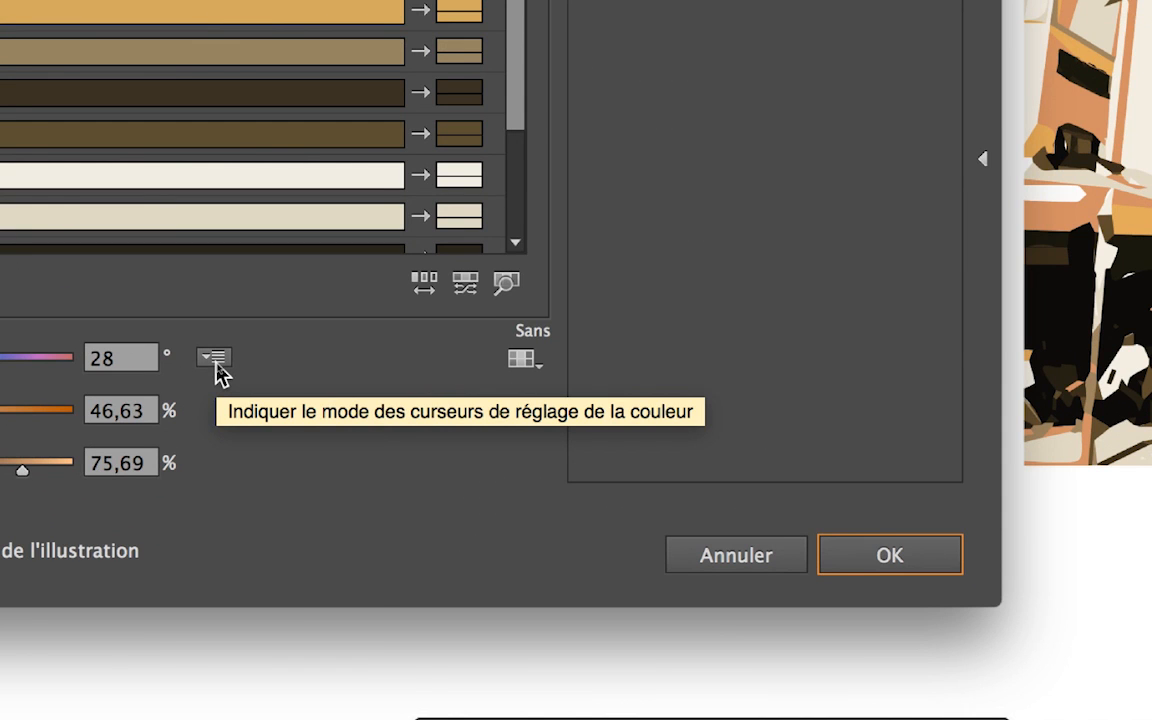
pyautogui.click(216, 362)
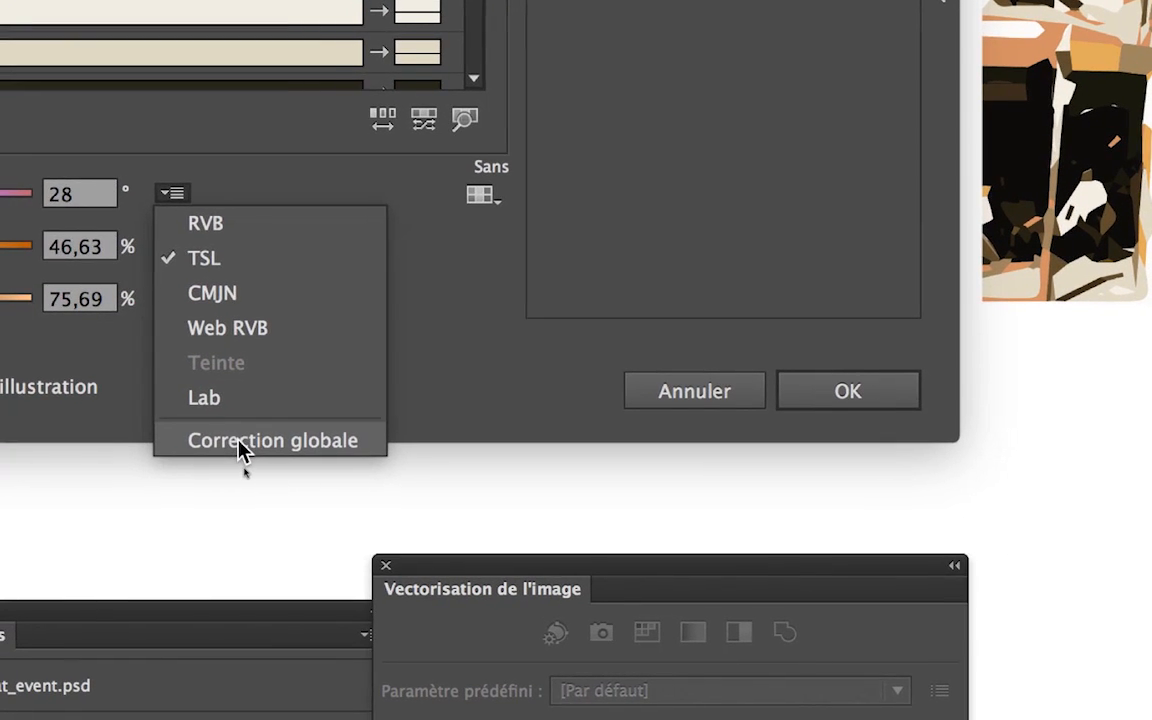
pyautogui.click(238, 441)
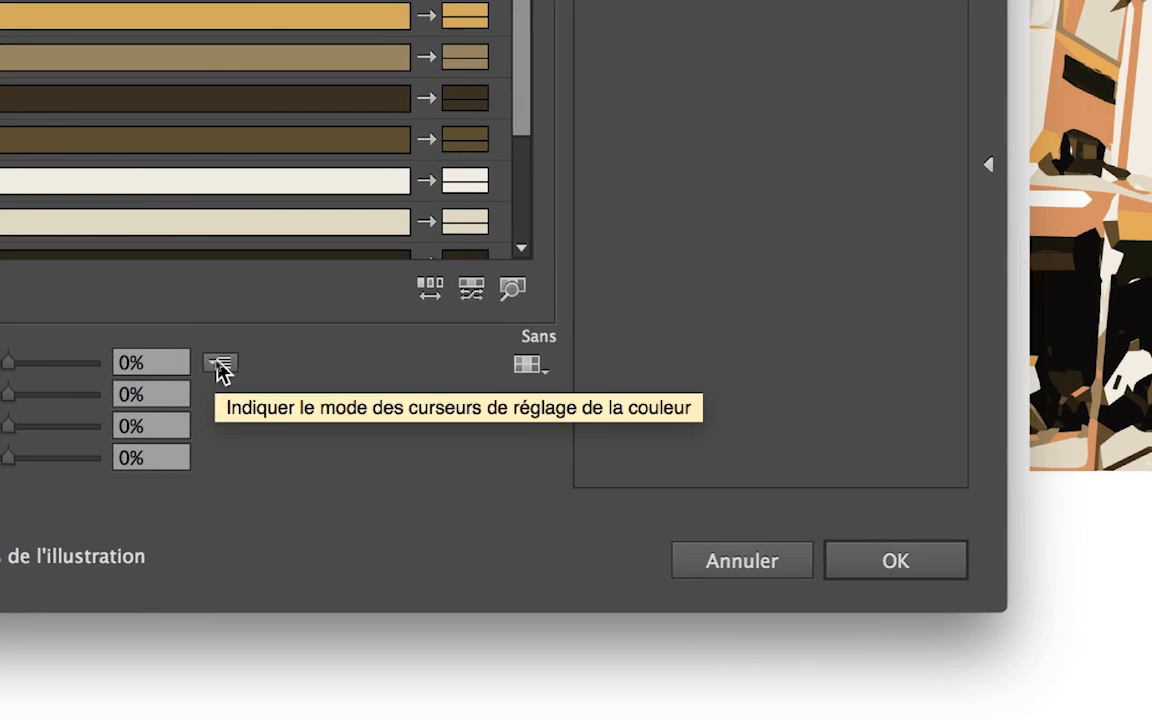
pyautogui.click(255, 350)
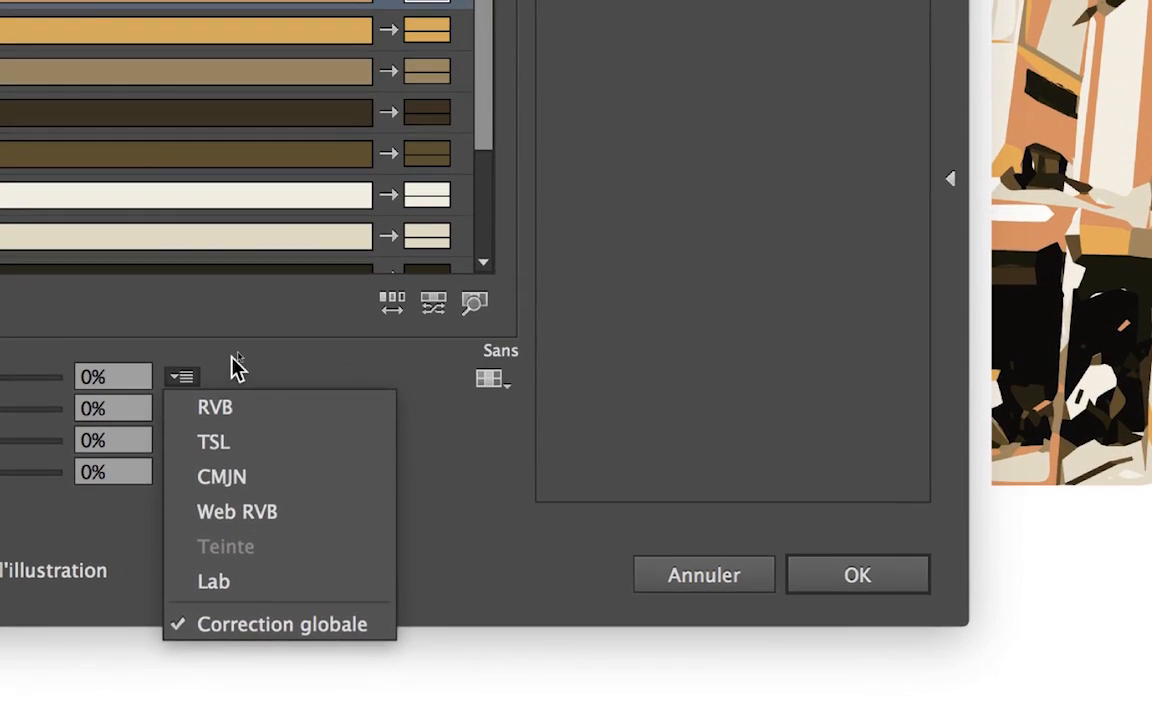
pyautogui.click(233, 357)
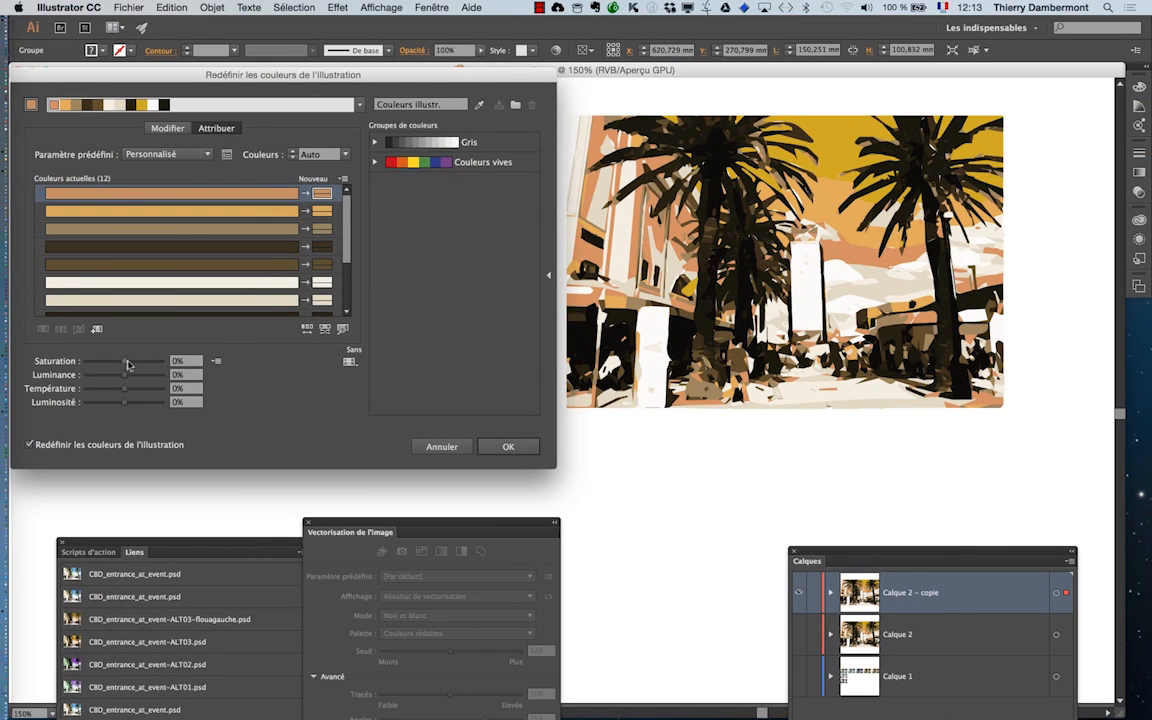
# Recolour the artwork with saturation -47%, luminance 20%, température -100% and luminosité -2%, and deselect it
pyautogui.moveTo(128, 365)
pyautogui.mouseDown()
pyautogui.moveTo(116, 362)
pyautogui.moveTo(124, 377)
pyautogui.moveTo(113, 393)
pyautogui.moveTo(165, 392)
pyautogui.moveTo(74, 391)
pyautogui.moveTo(134, 404)
pyautogui.moveTo(120, 404)
pyautogui.moveTo(127, 377)
pyautogui.moveTo(139, 377)
pyautogui.moveTo(131, 404)
pyautogui.moveTo(118, 404)
pyautogui.moveTo(114, 366)
pyautogui.mouseUp()
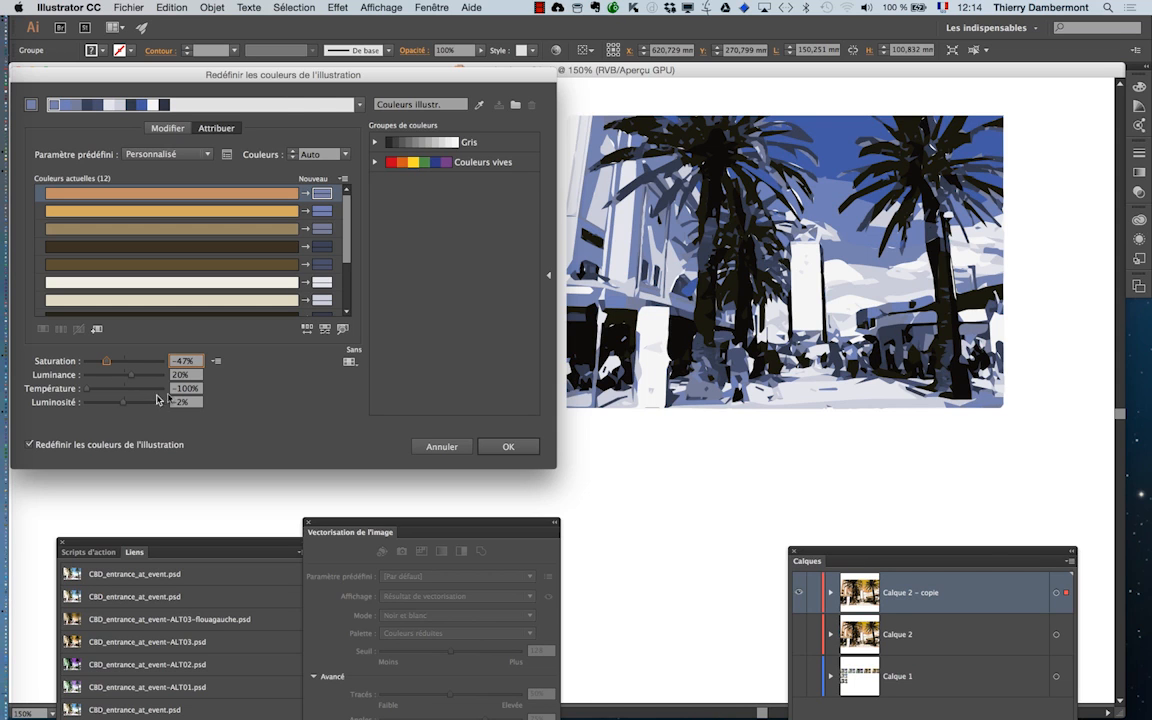
pyautogui.click(508, 448)
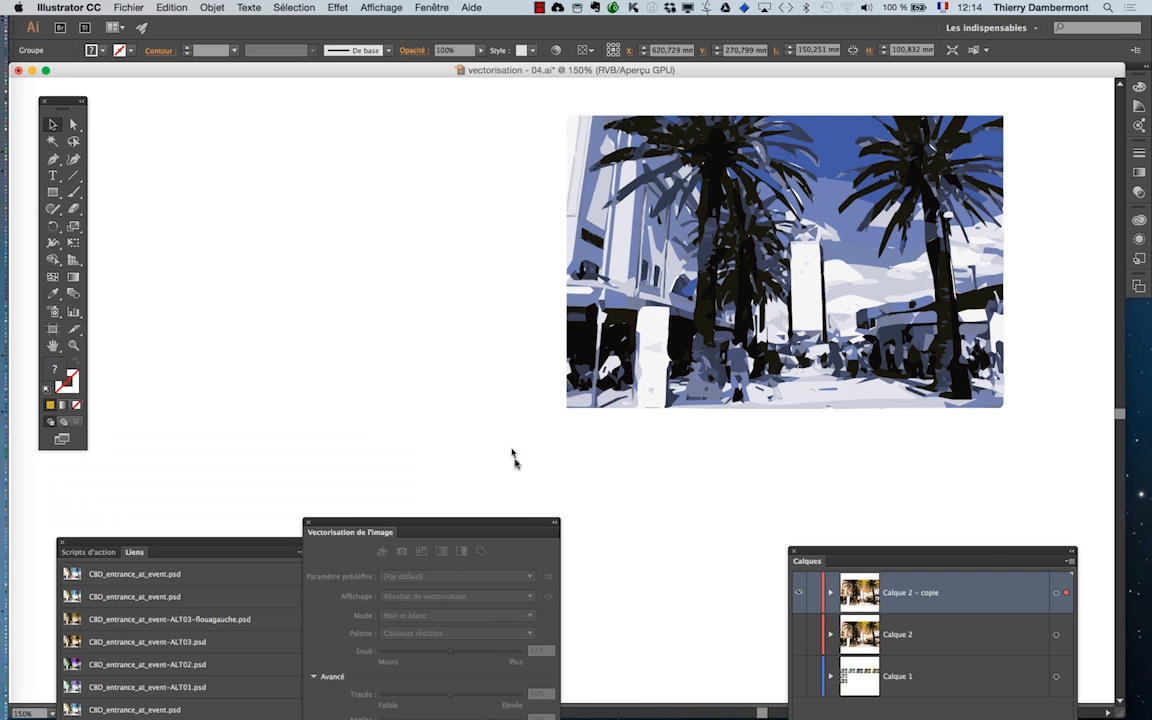
pyautogui.click(668, 484)
pyautogui.press('super+minus')
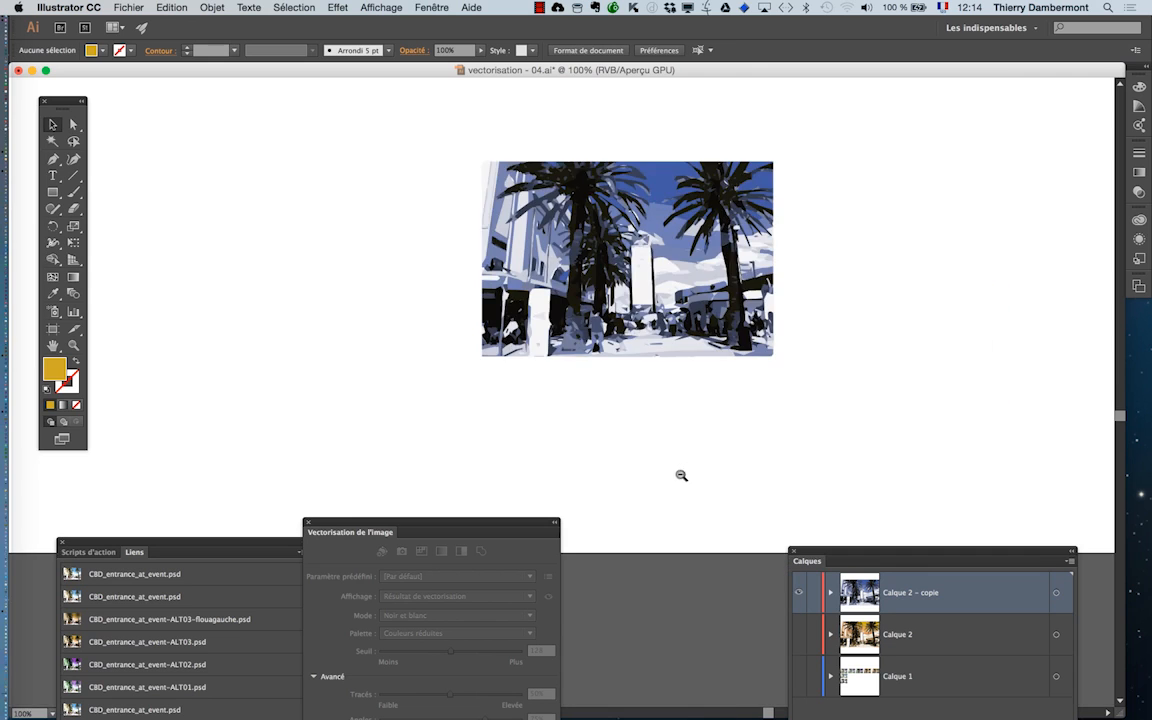
pyautogui.press('super+minus')
pyautogui.keyDown('super'); pyautogui.click(543, 268); pyautogui.keyUp('super')
pyautogui.keyDown('super'); pyautogui.click(560, 261); pyautogui.keyUp('super')
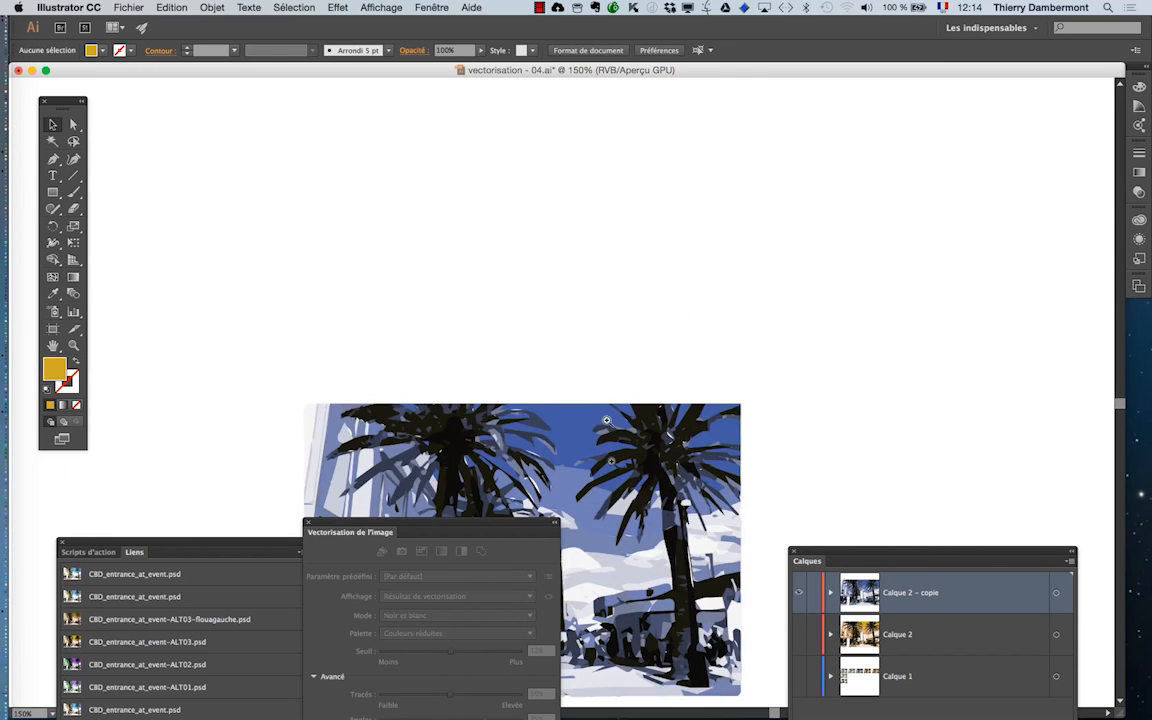
pyautogui.moveTo(612, 486); pyautogui.dragTo(518, 205)
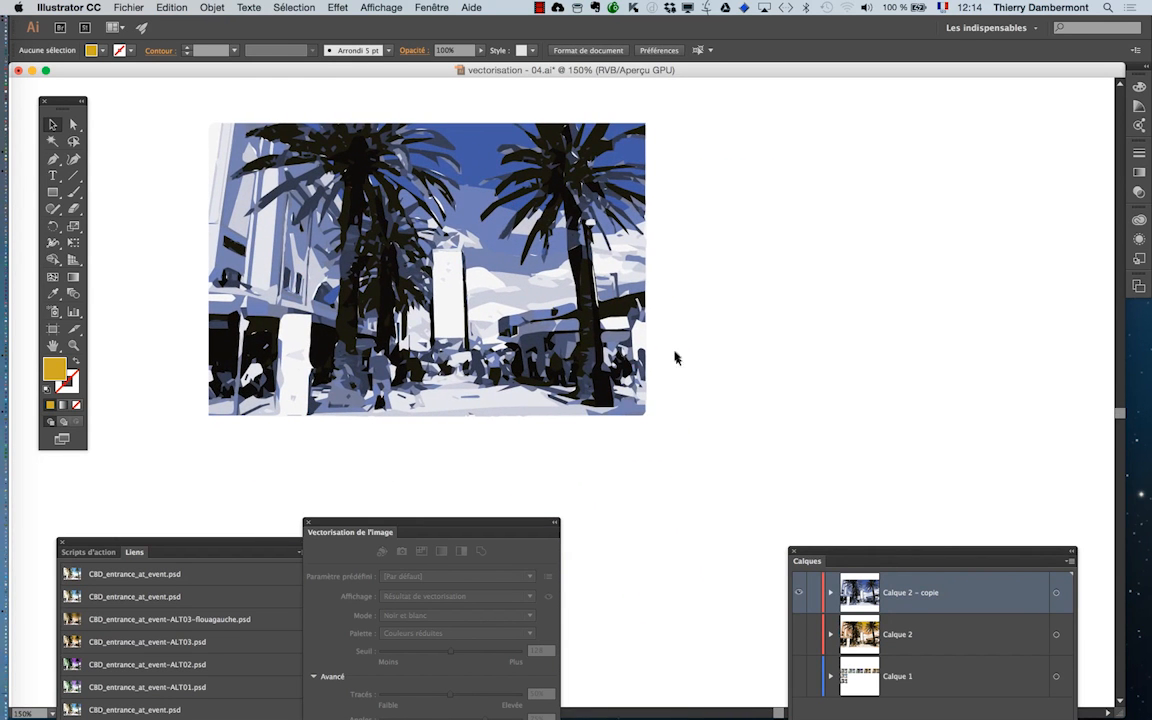
pyautogui.moveTo(661, 345); pyautogui.dragTo(680, 378)
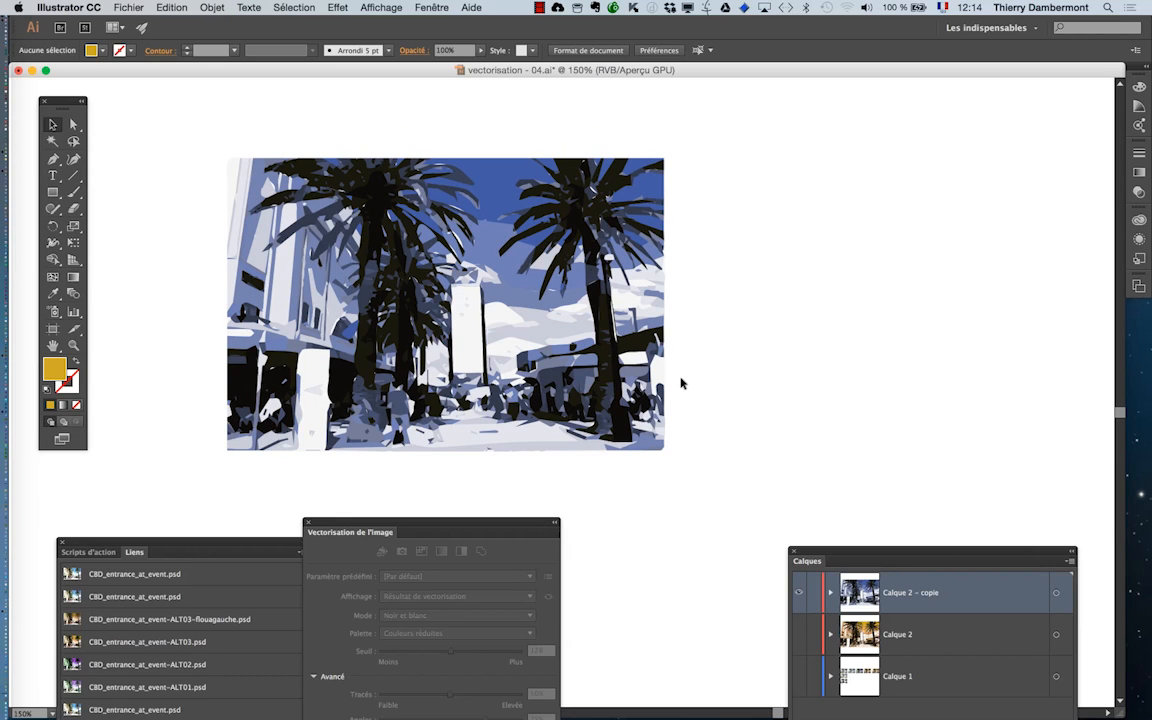